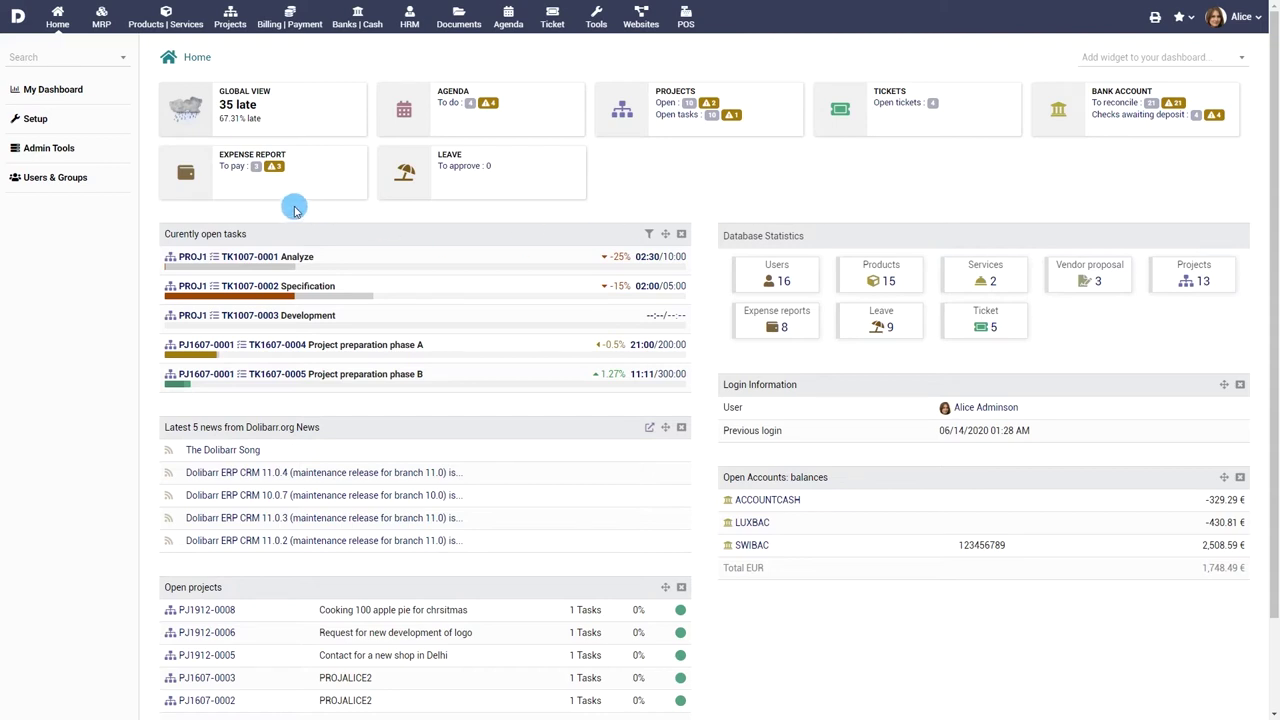
- Go to Setup from the Home dashboard's left menu
{"action": "left_click", "coordinate": [35, 119]}
- Switch on the Third Parties module, then grant the user all Third Parties permissions
{"action": "left_click", "coordinate": [243, 186]}
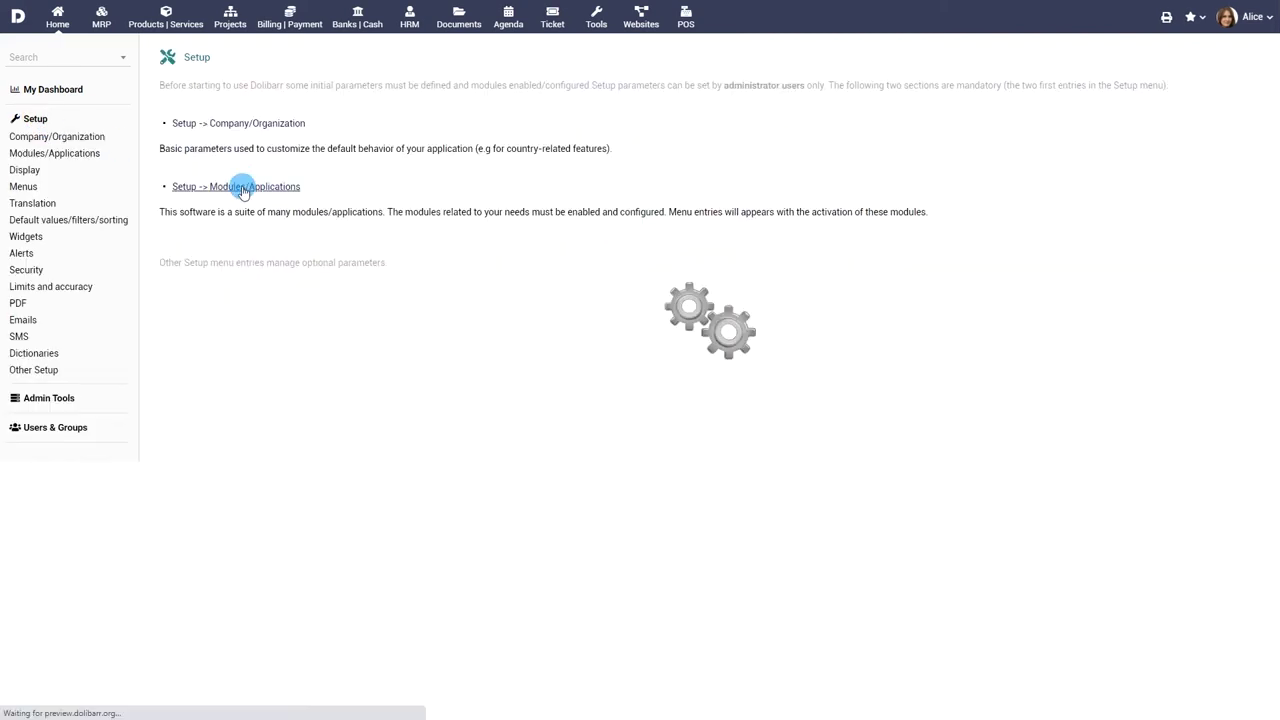
{"action": "left_click", "coordinate": [360, 460]}
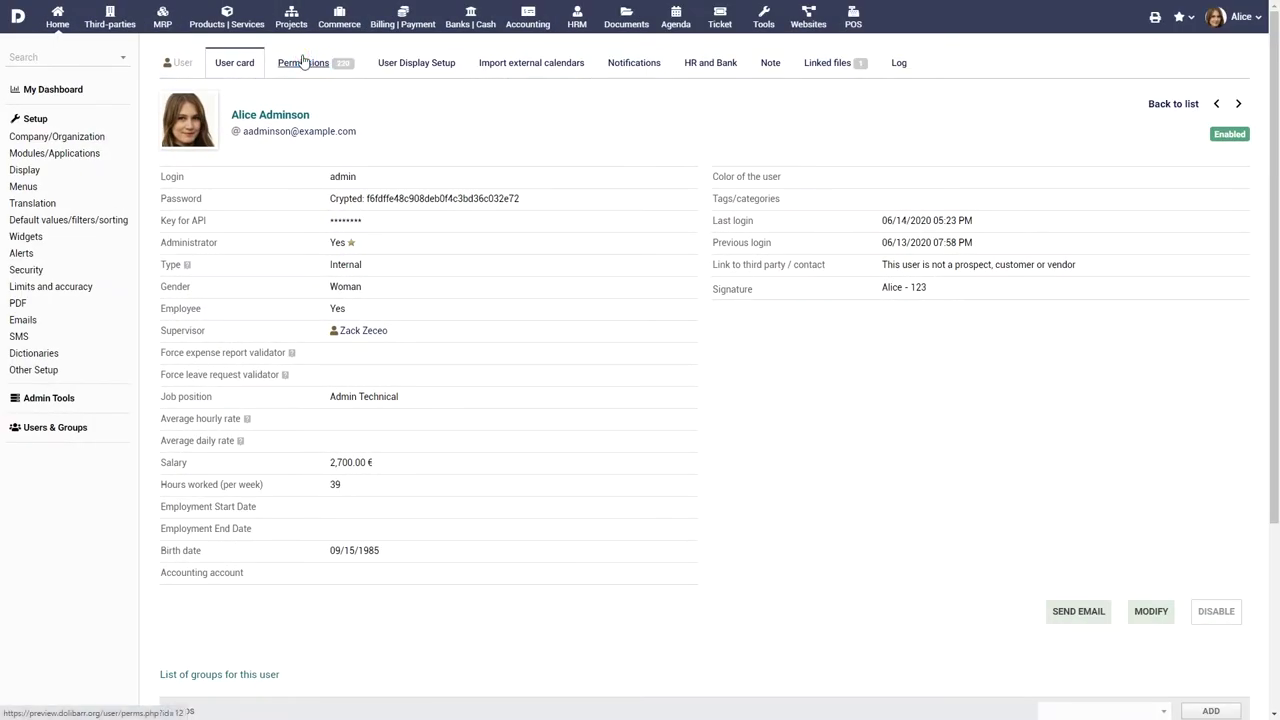
{"action": "left_click", "coordinate": [303, 62]}
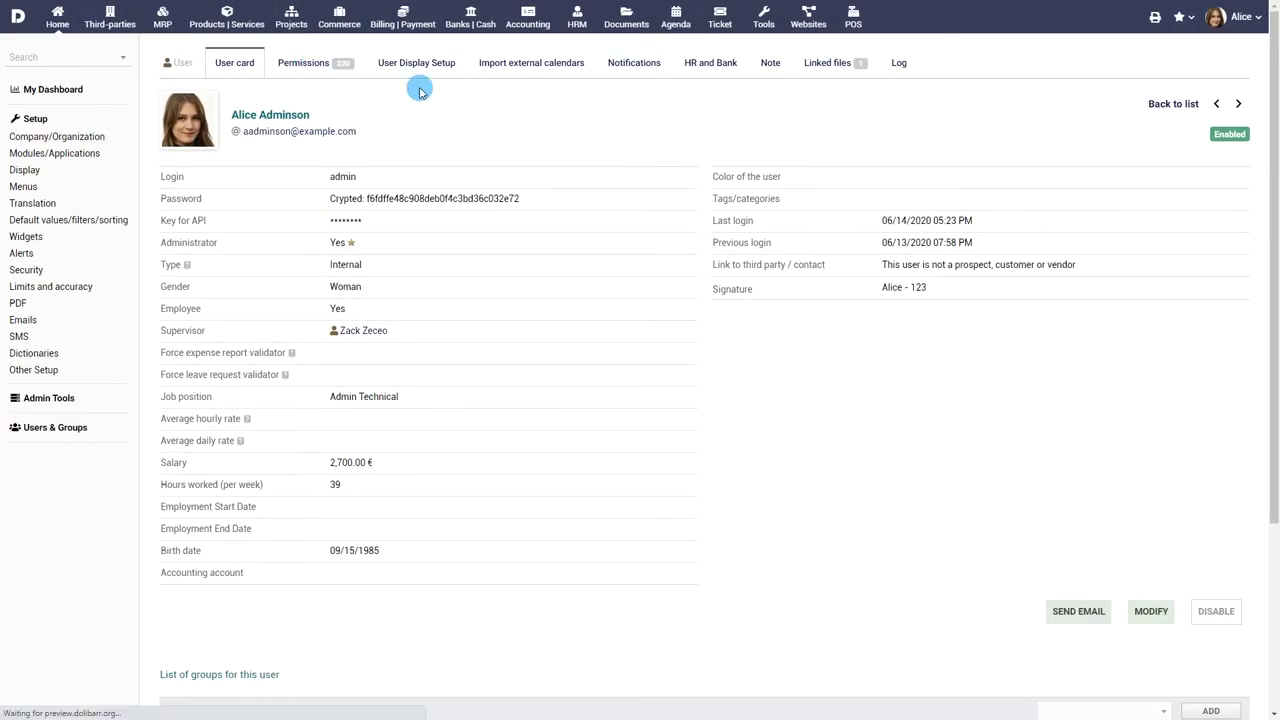
{"action": "scroll", "coordinate": [551, 172], "scroll_direction": "down", "scroll_amount": 2}
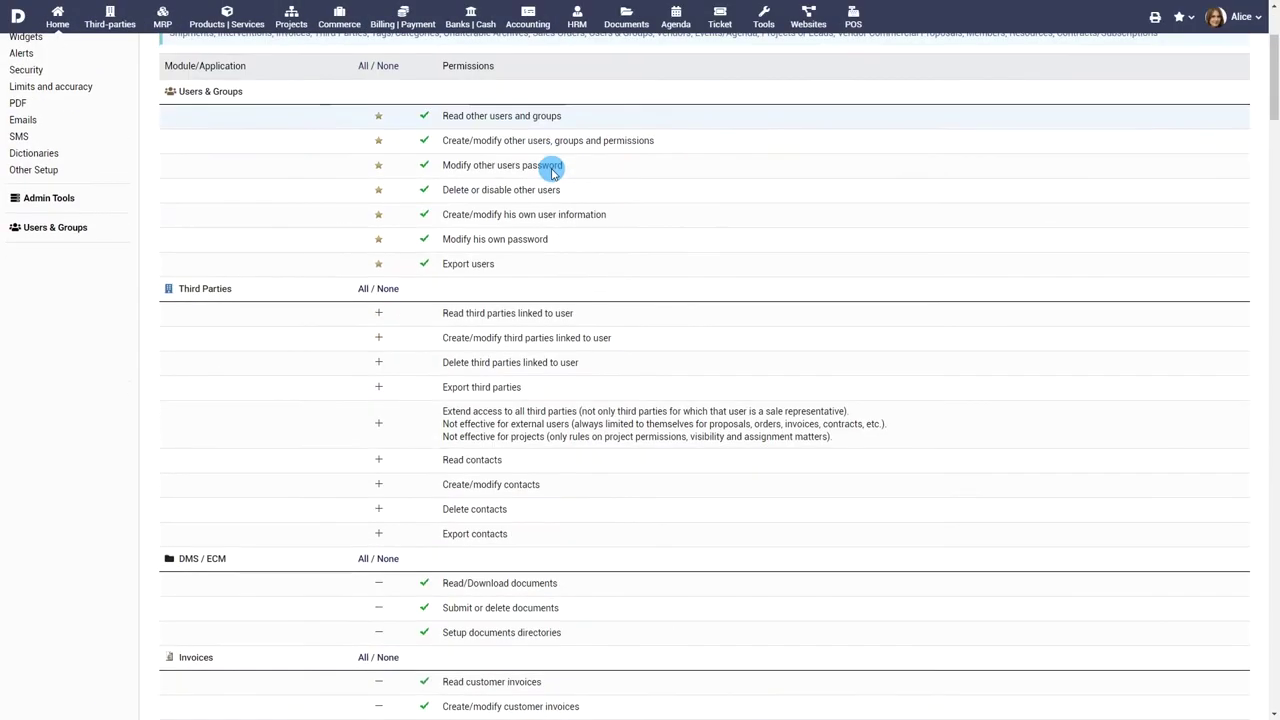
{"action": "left_click", "coordinate": [378, 313]}
{"action": "left_click", "coordinate": [377, 337]}
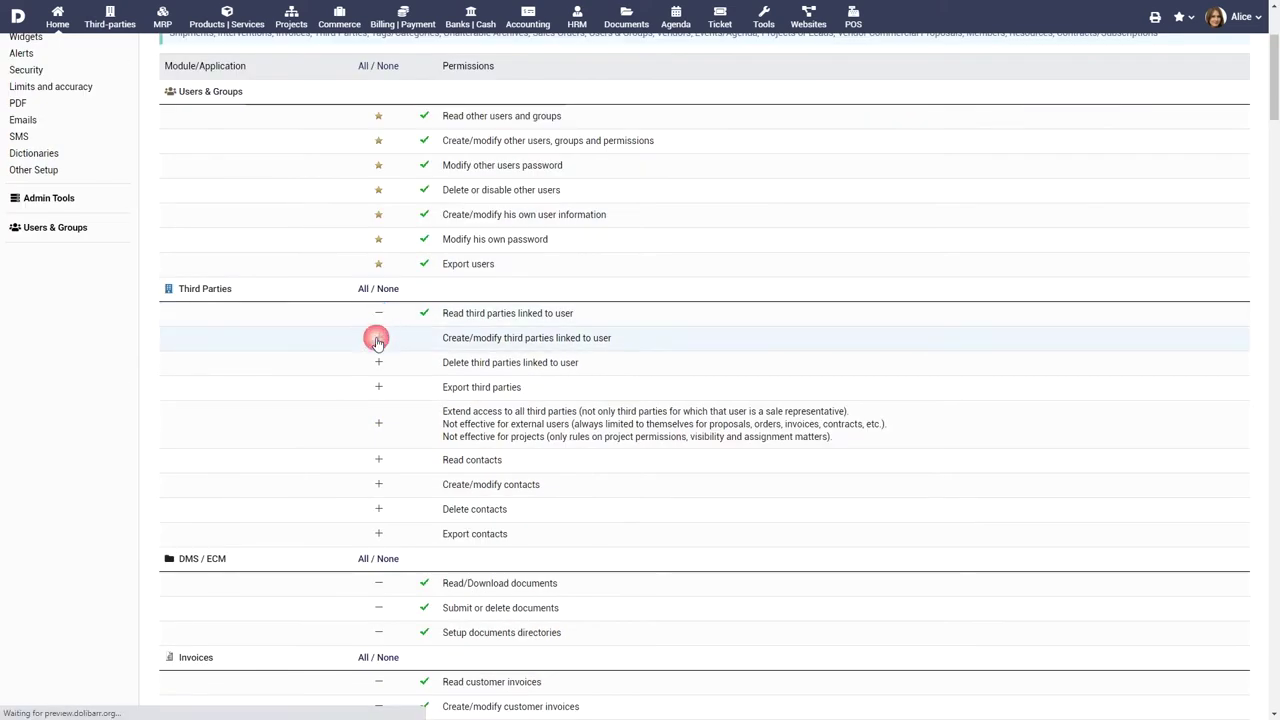
{"action": "left_click", "coordinate": [364, 291]}
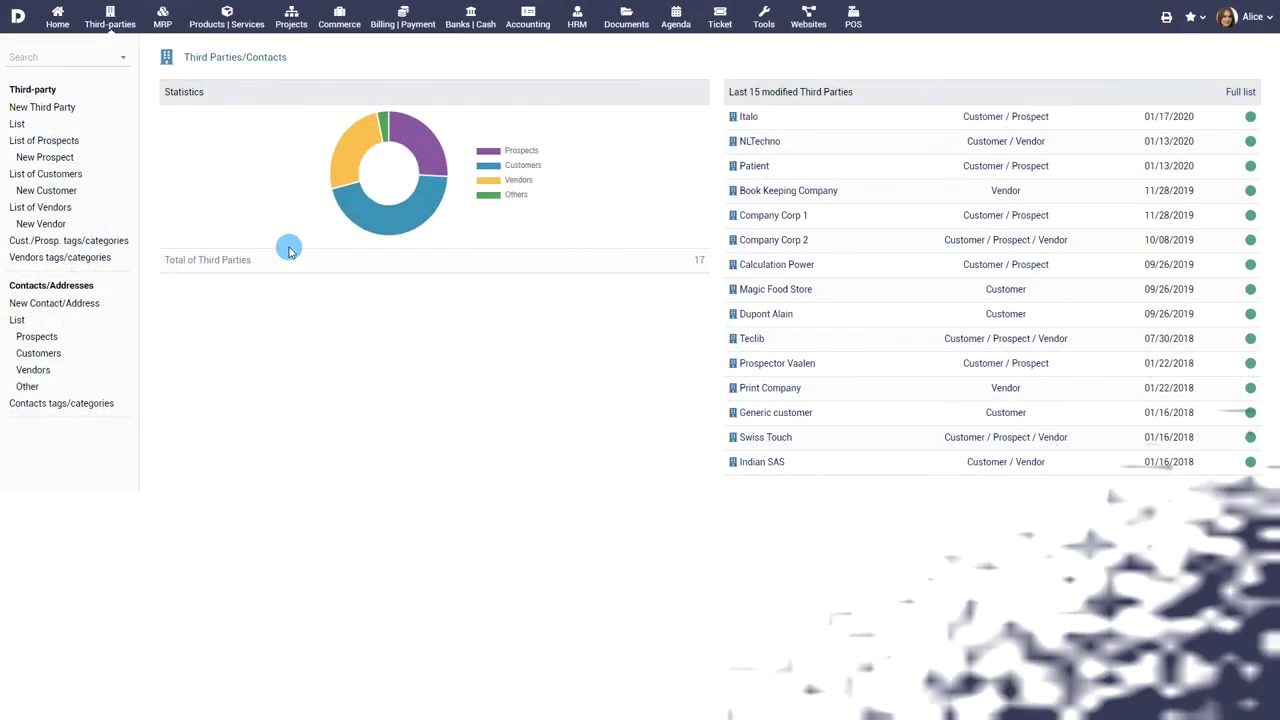
- Browse the Prospects, Customers and Vendors lists, then start a New Third Party
{"action": "left_click", "coordinate": [52, 142]}
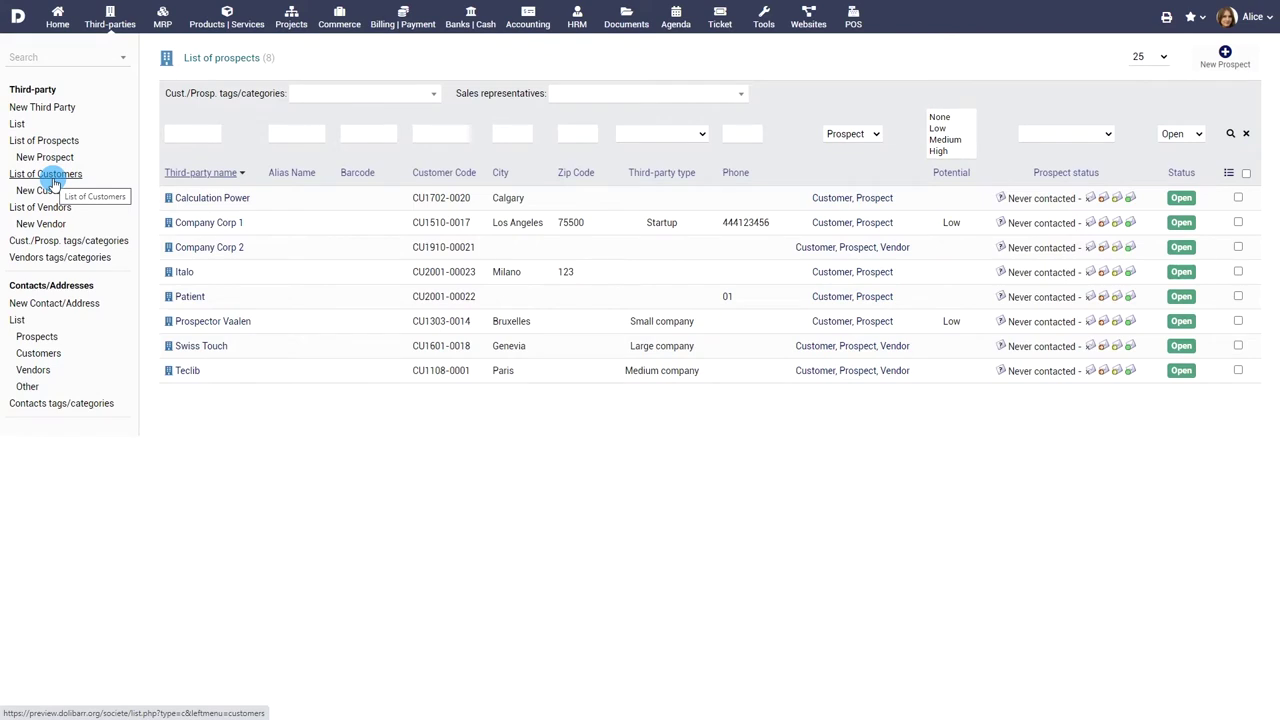
{"action": "left_click", "coordinate": [53, 177]}
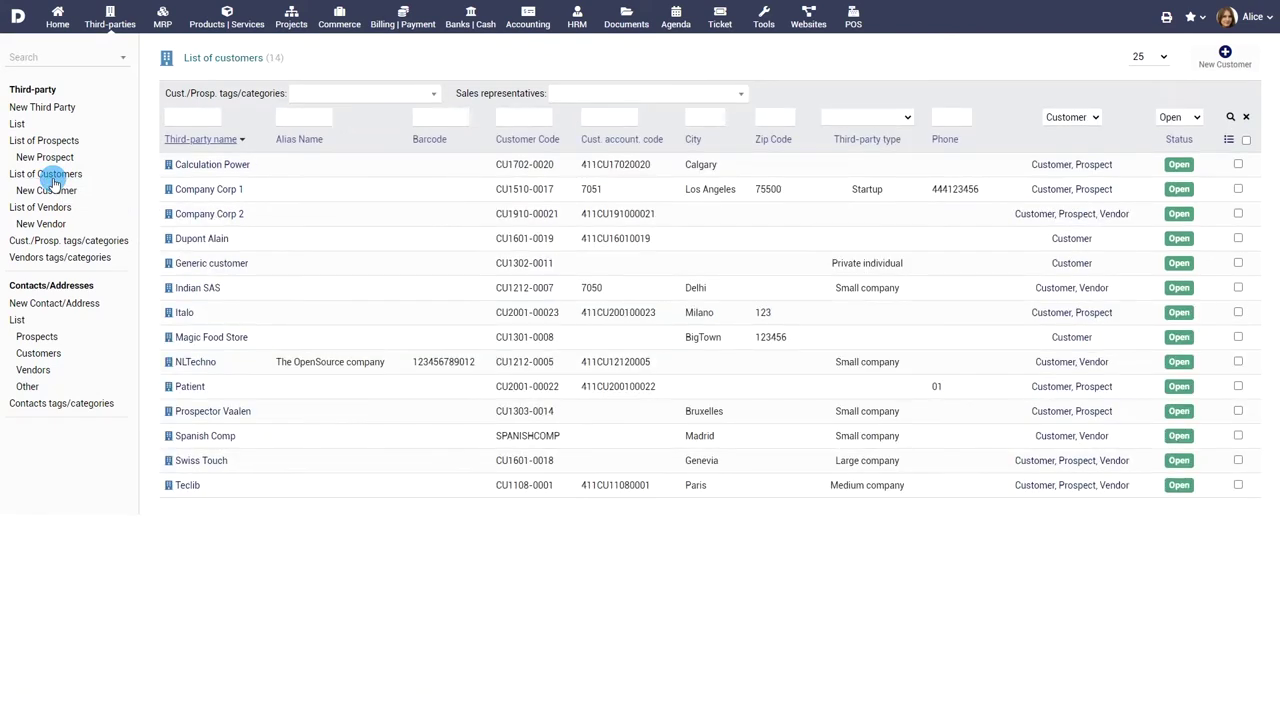
{"action": "left_click", "coordinate": [51, 208]}
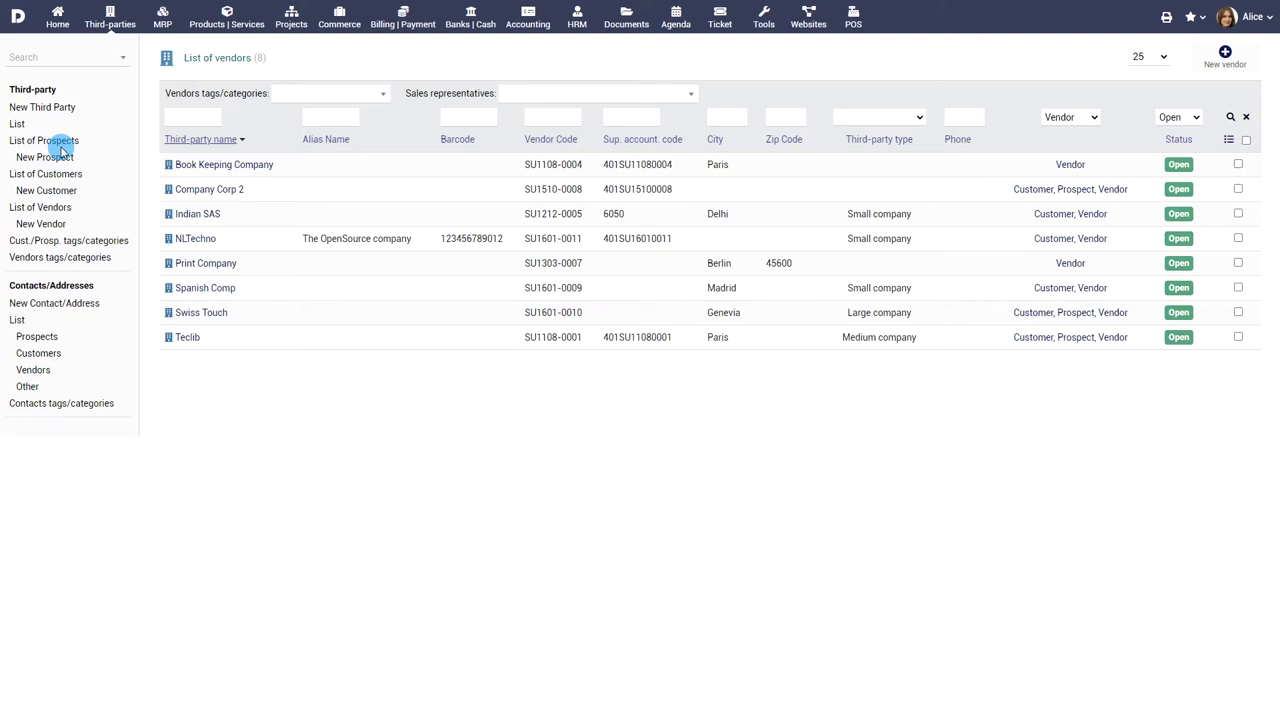
{"action": "left_click", "coordinate": [38, 106]}
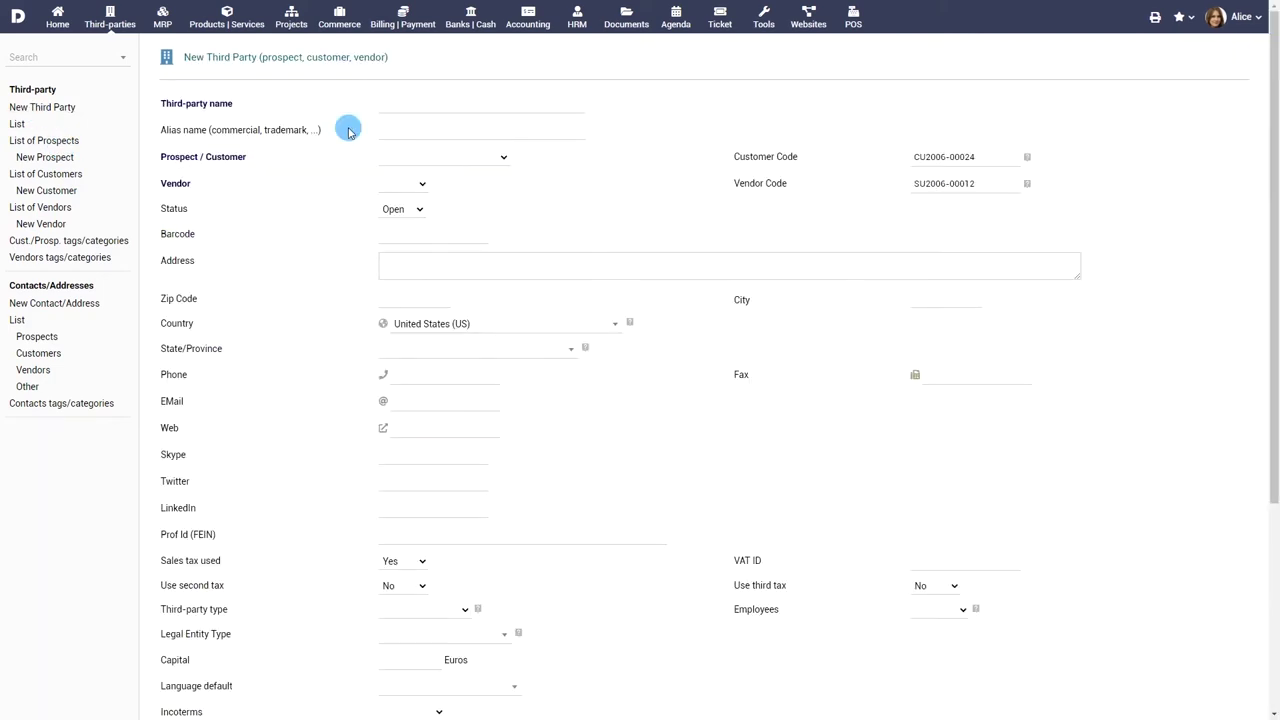
- Name the third party DIR Infographics, alias The Infographics Company, and mark it as Prospect
{"action": "left_click", "coordinate": [411, 107]}
{"action": "type", "text": "DIR Infographics"}
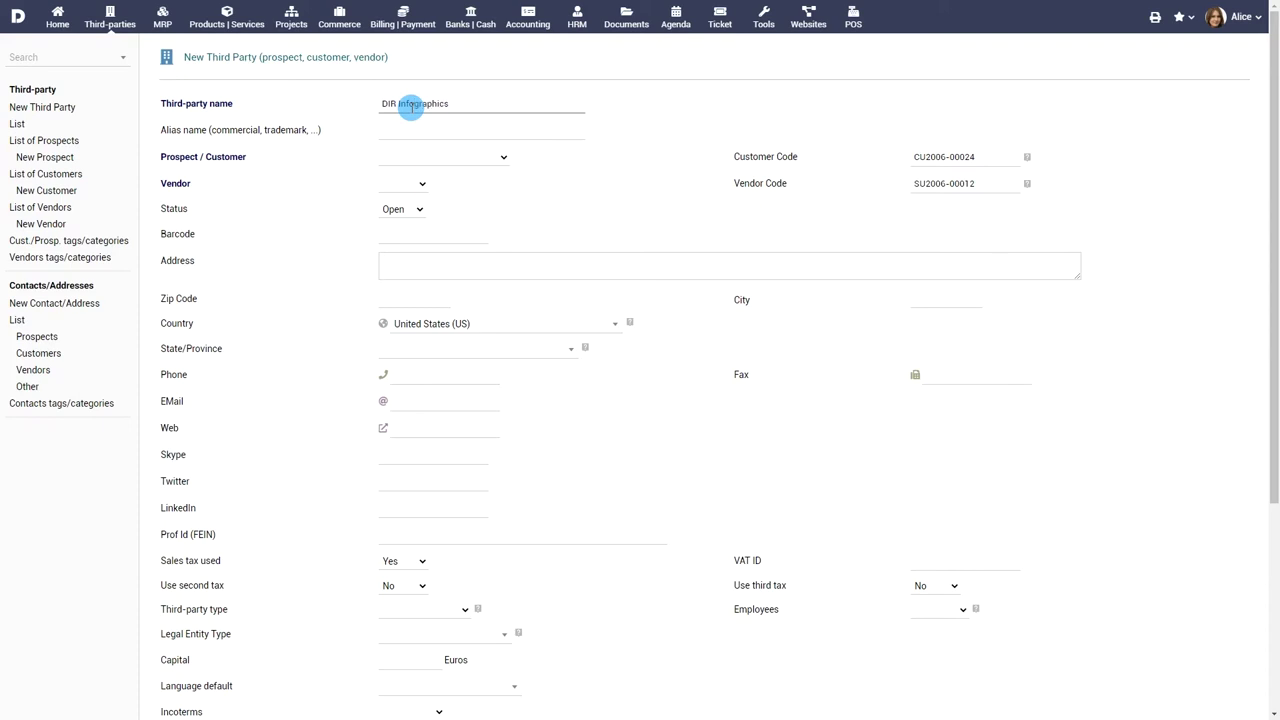
{"action": "left_click", "coordinate": [423, 128]}
{"action": "type", "text": "The Infographics Company"}
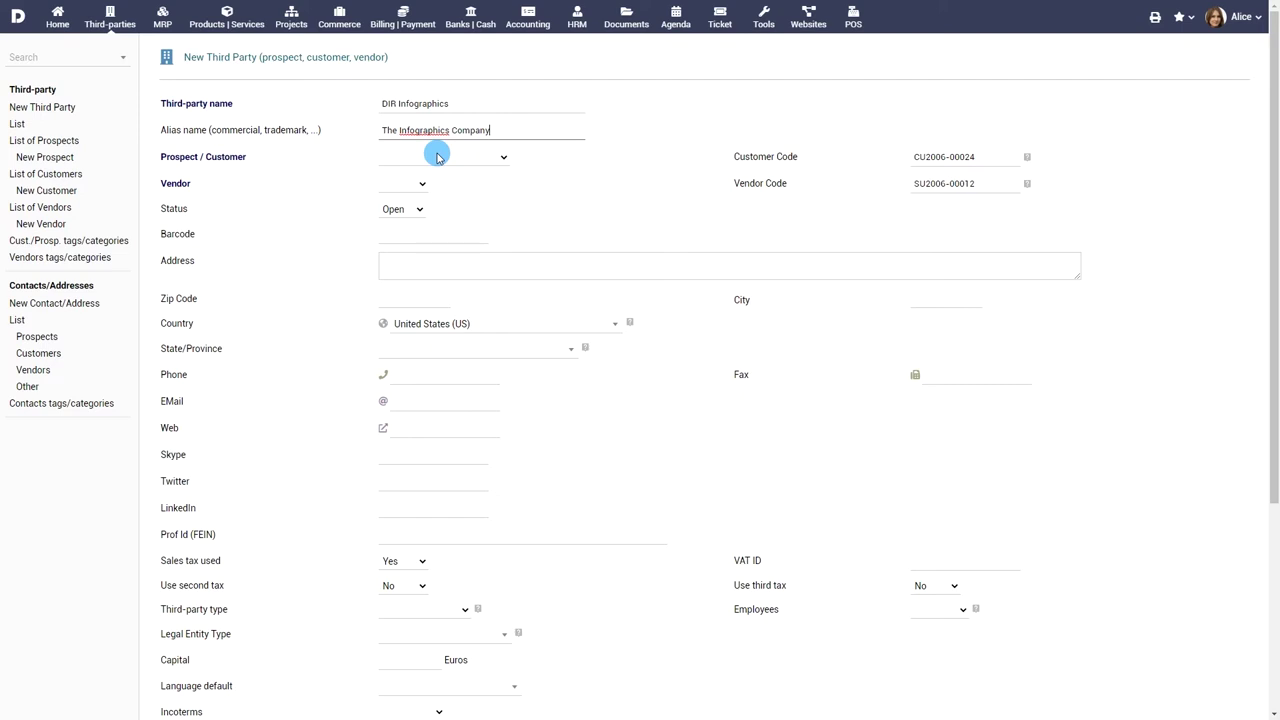
{"action": "left_click", "coordinate": [437, 157]}
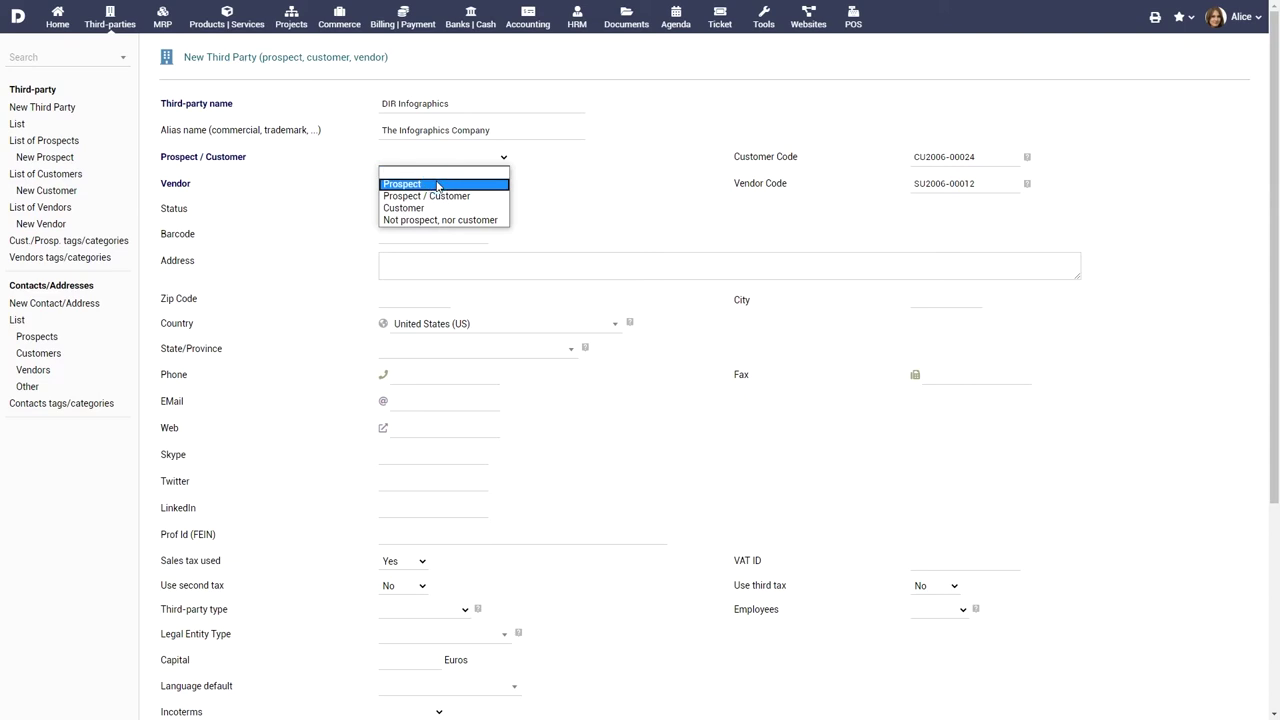
{"action": "left_click", "coordinate": [437, 185]}
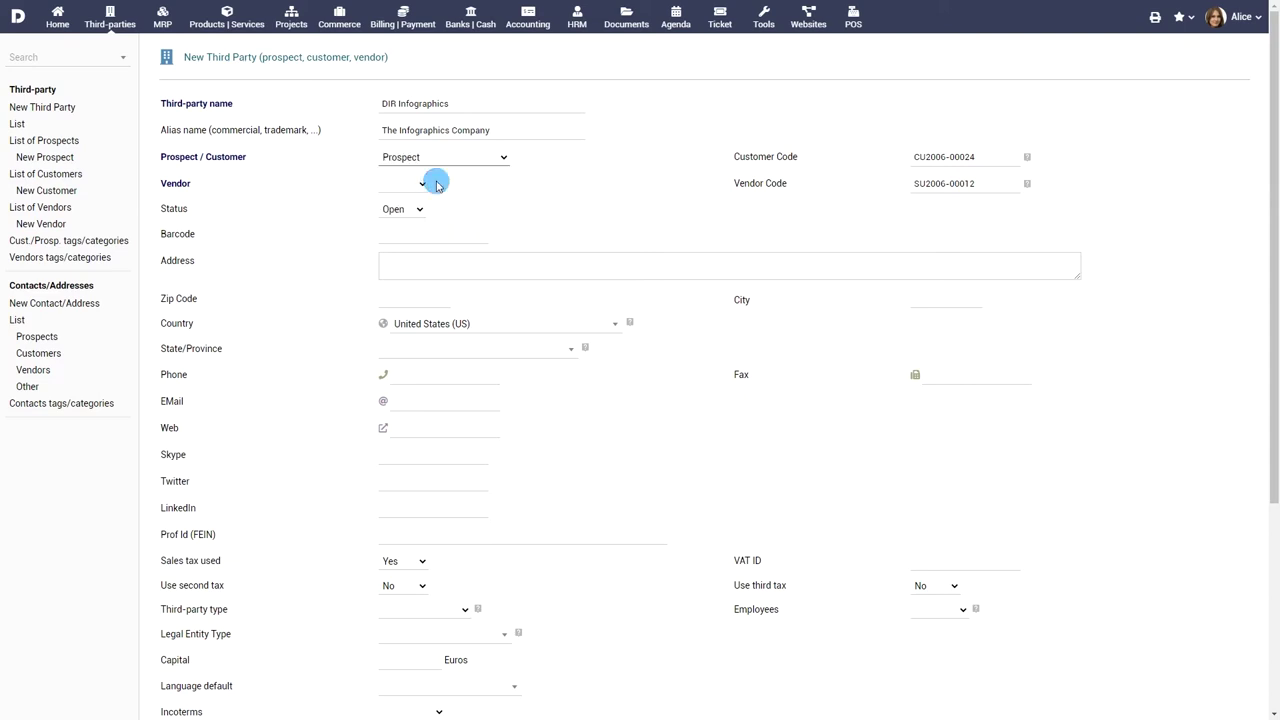
{"action": "left_click", "coordinate": [522, 264]}
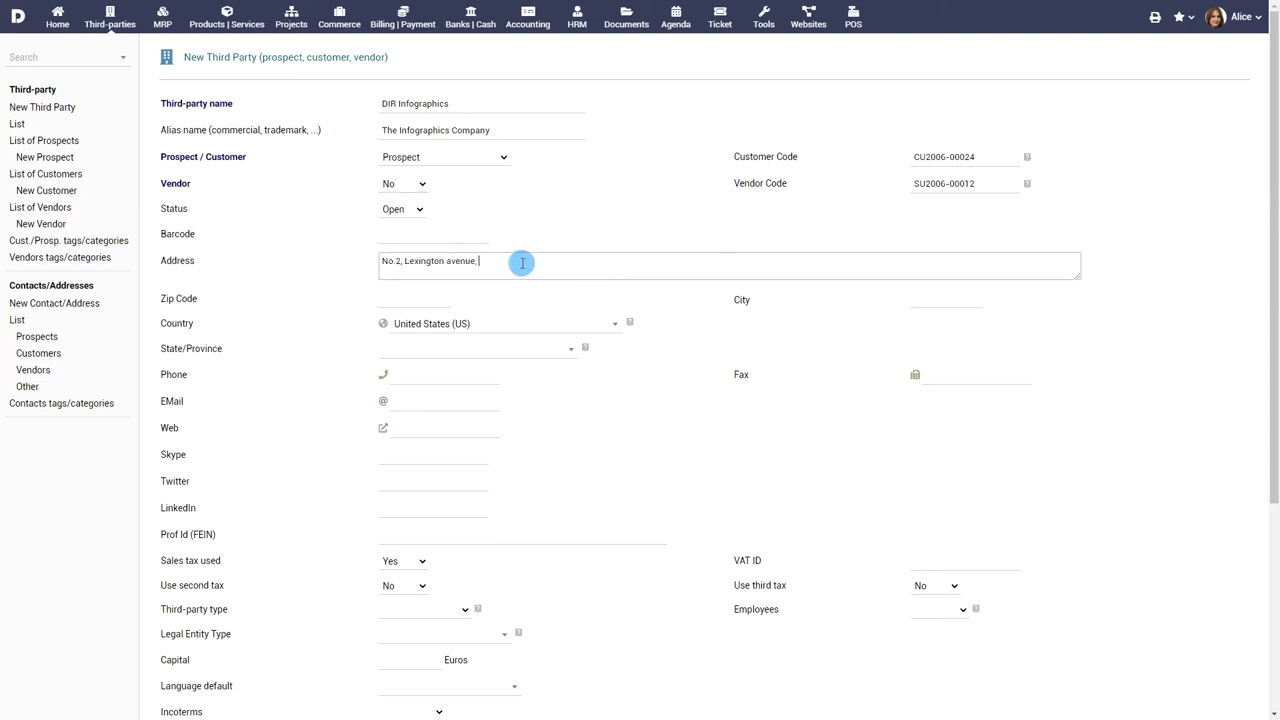
{"action": "left_click", "coordinate": [926, 300]}
{"action": "type", "text": "Raritan"}
{"action": "left_click", "coordinate": [523, 349]}
{"action": "left_click", "coordinate": [500, 395]}
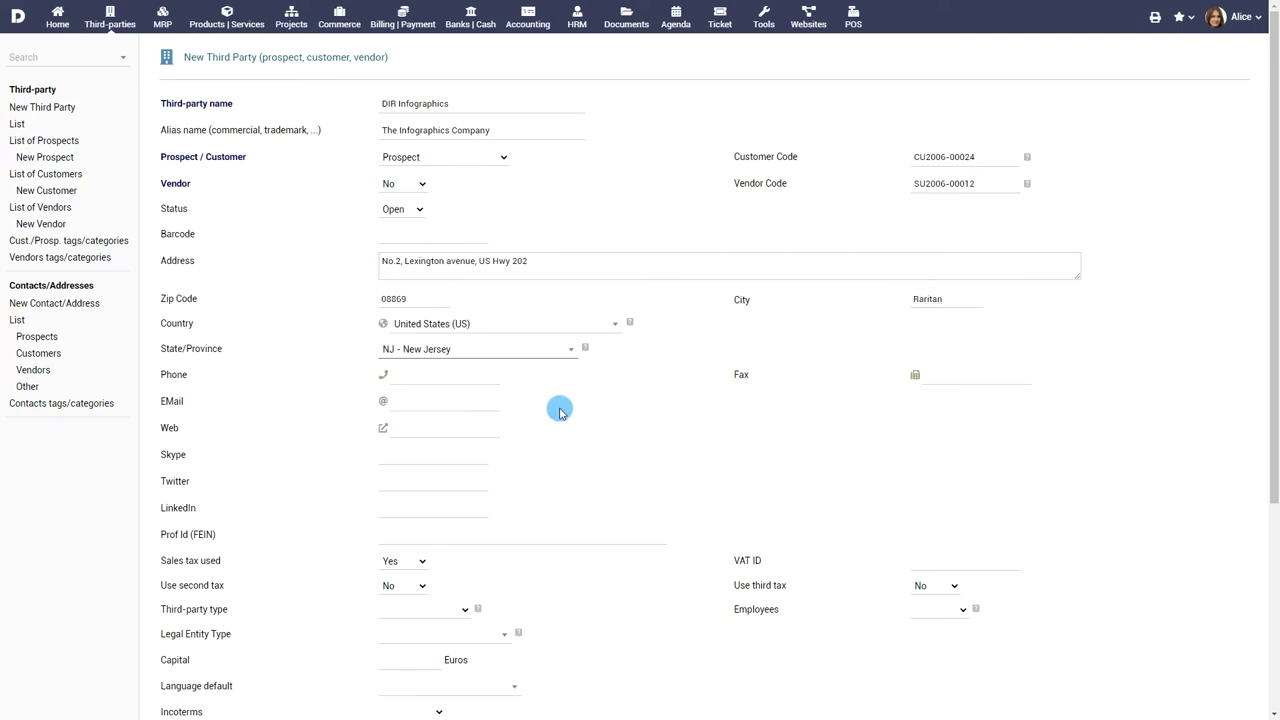
{"action": "scroll", "coordinate": [560, 408], "scroll_direction": "down", "scroll_amount": 1}
{"action": "left_click", "coordinate": [468, 341]}
- Fill in the company's e-mail address and Twitter handle
{"action": "scroll", "coordinate": [460, 350], "scroll_direction": "down", "scroll_amount": 1}
{"action": "left_click", "coordinate": [451, 351]}
{"action": "type", "text": "dirinfographics123"}
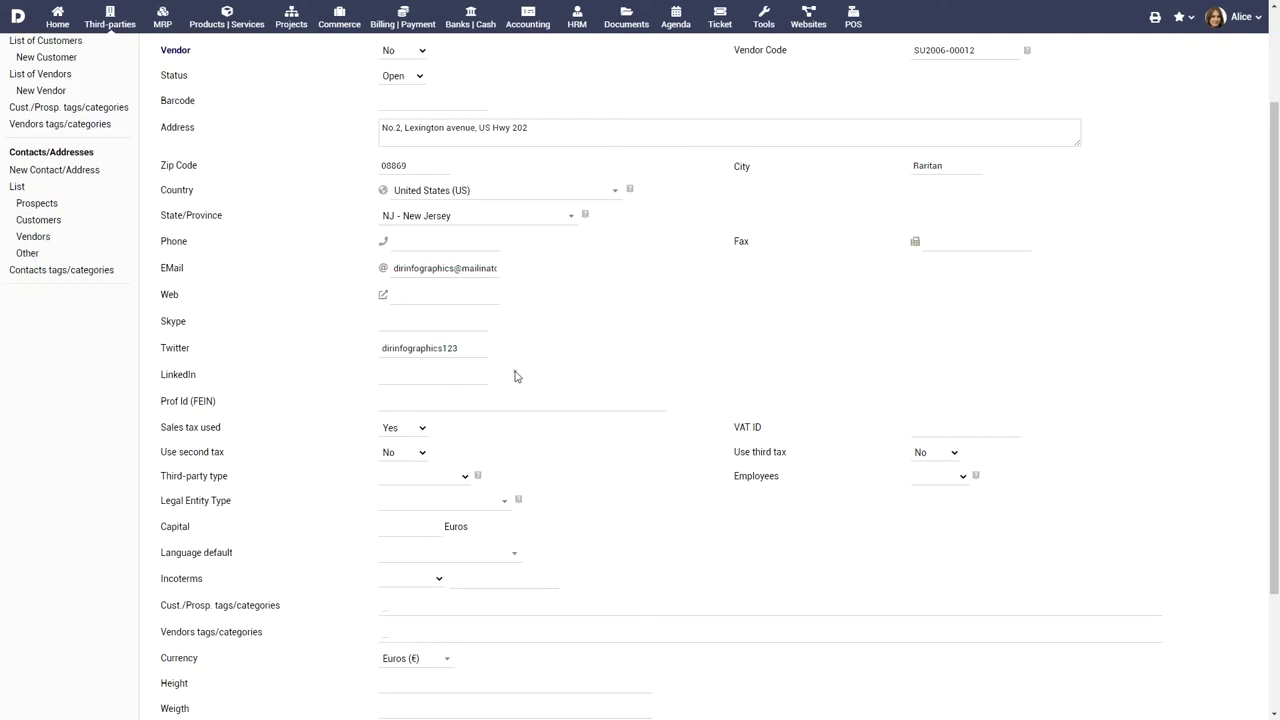
- Classify it as Small company, 6 - 10 employees, 10000 capital, and create it
{"action": "scroll", "coordinate": [540, 373], "scroll_direction": "down", "scroll_amount": 2}
{"action": "left_click", "coordinate": [446, 342]}
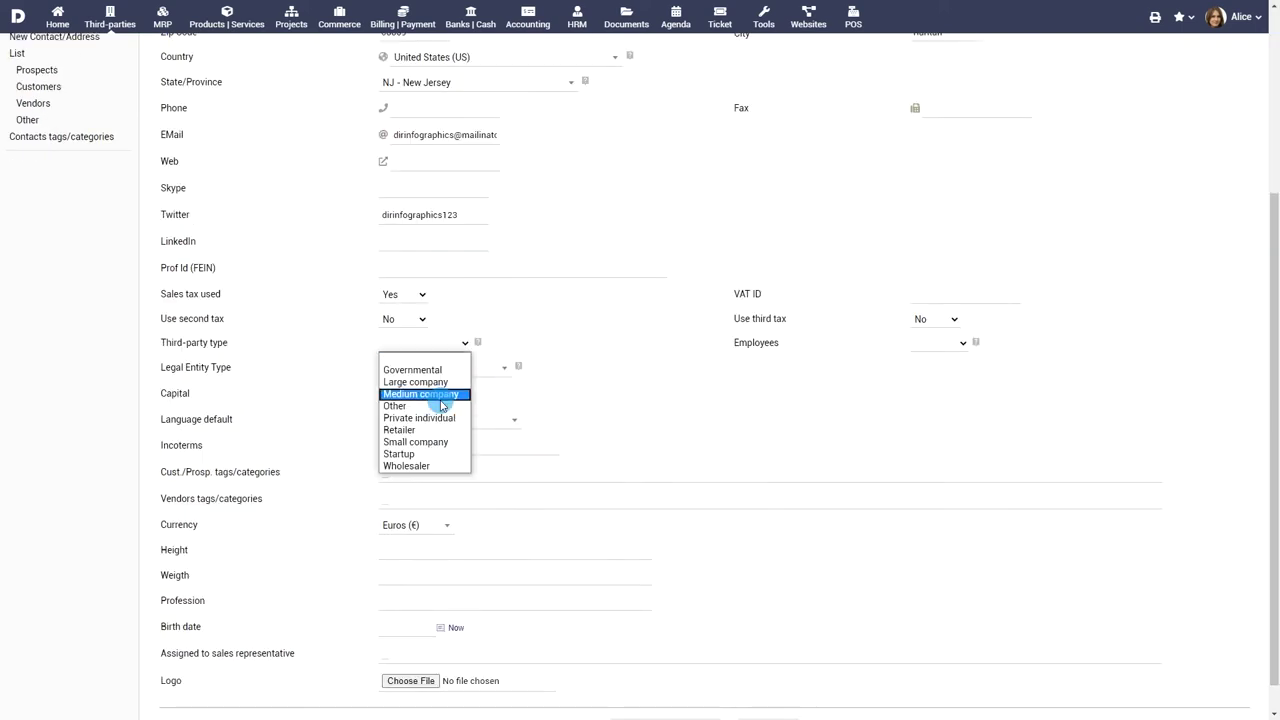
{"action": "left_click", "coordinate": [440, 446]}
{"action": "left_click", "coordinate": [940, 343]}
{"action": "left_click", "coordinate": [938, 383]}
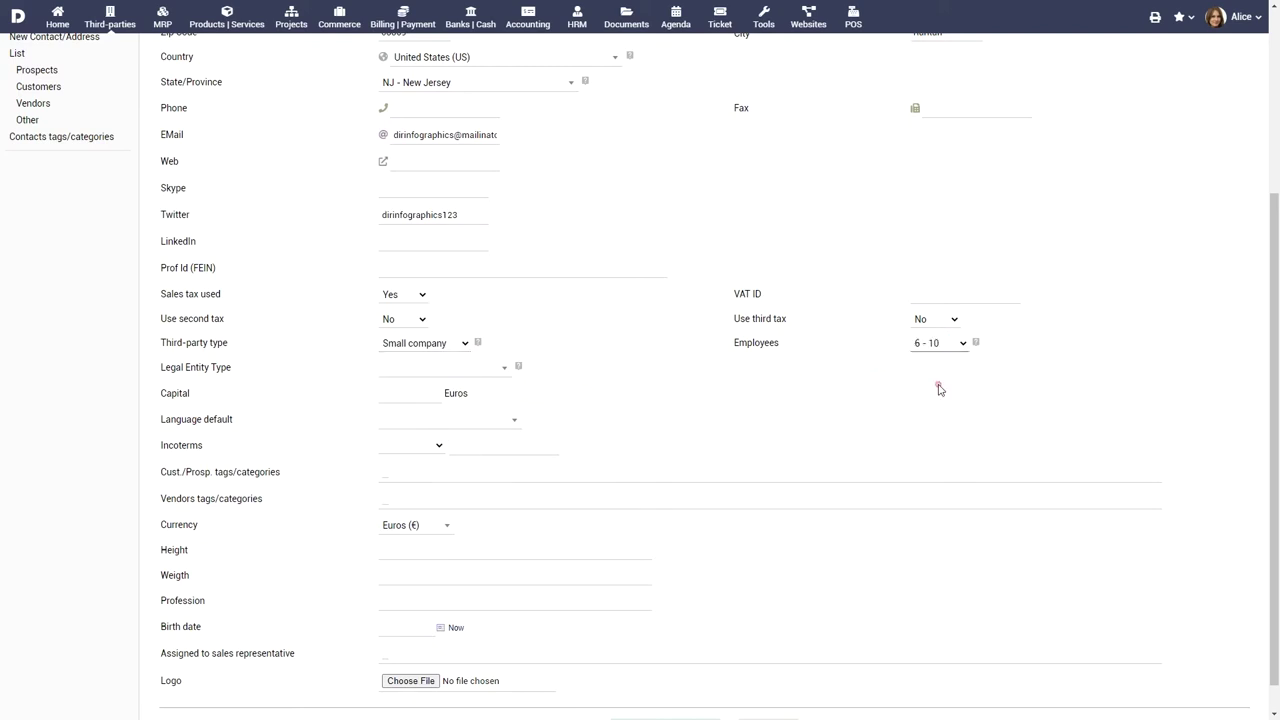
{"action": "left_click", "coordinate": [420, 393]}
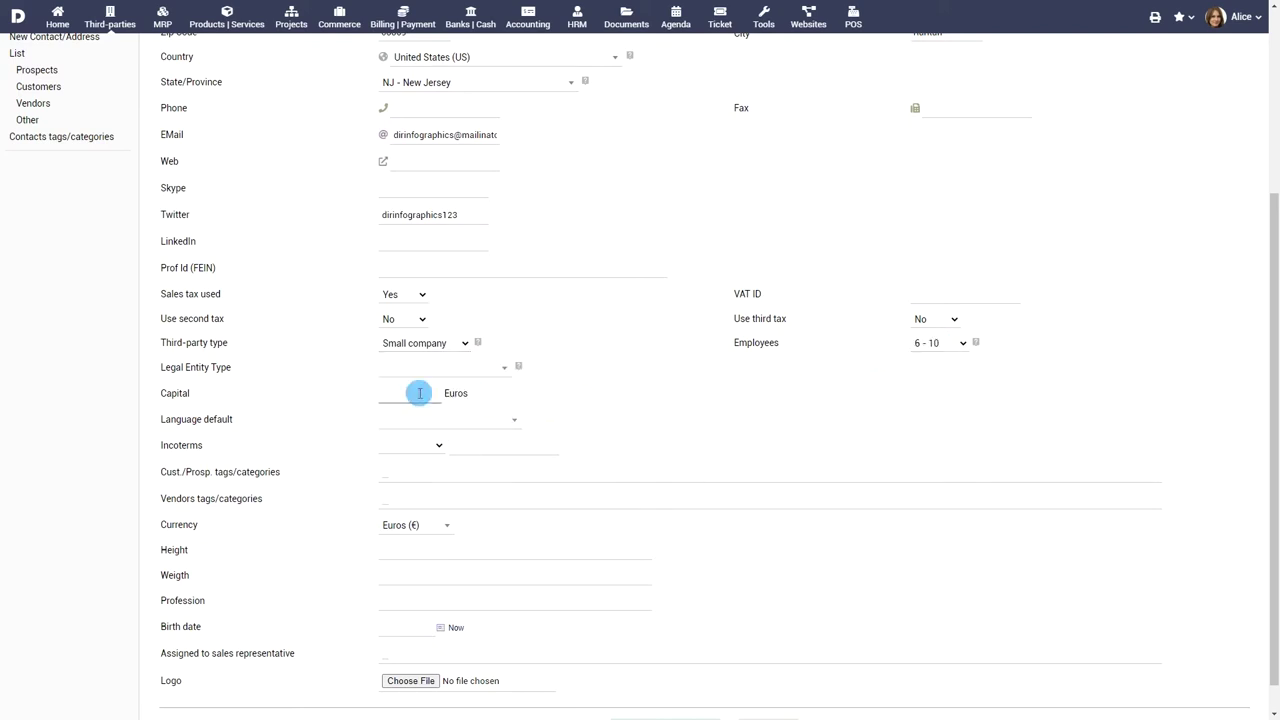
{"action": "scroll", "coordinate": [640, 432], "scroll_direction": "down", "scroll_amount": 1}
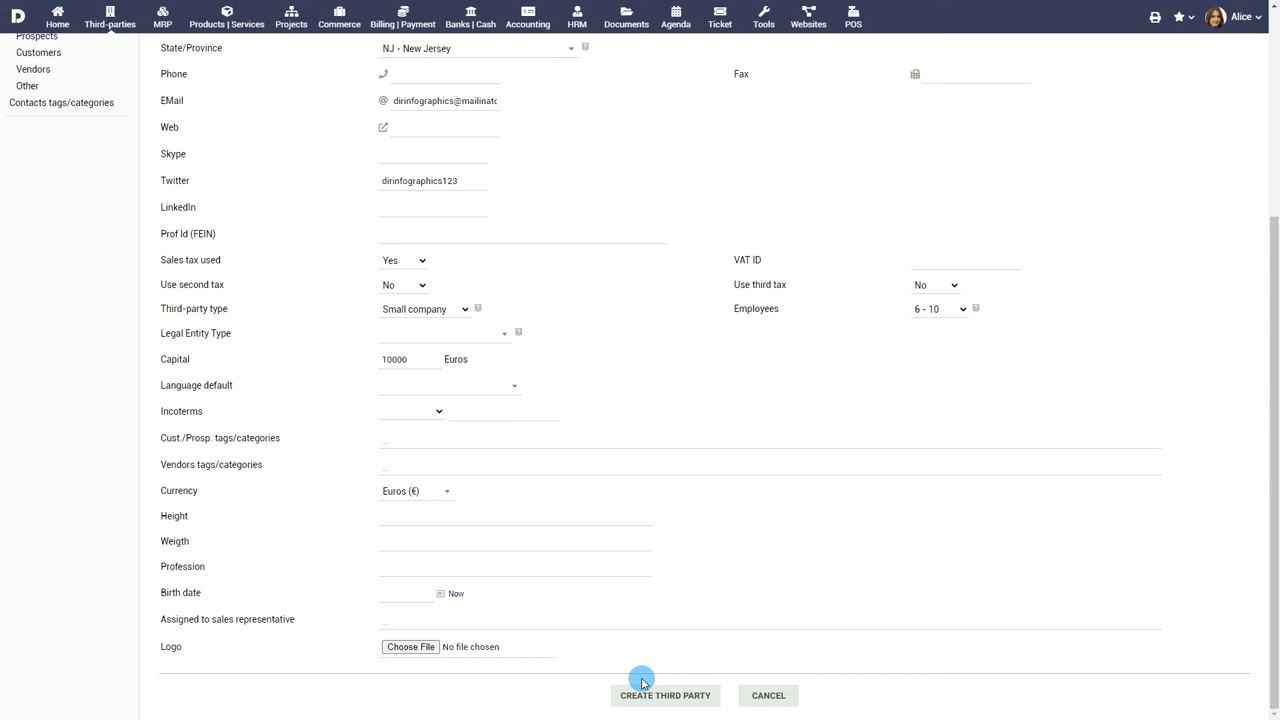
{"action": "left_click", "coordinate": [669, 694]}
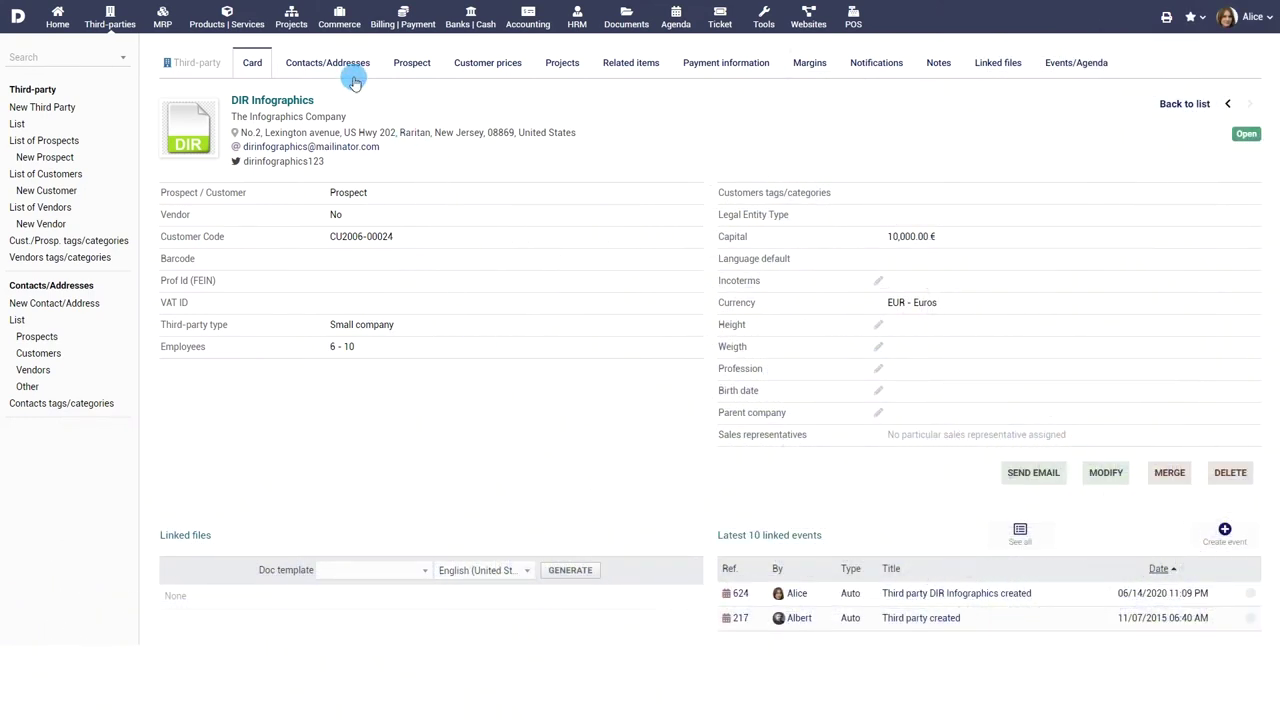
- Open the Contacts/Addresses tab of the new DIR Infographics card
{"action": "left_click", "coordinate": [340, 63]}
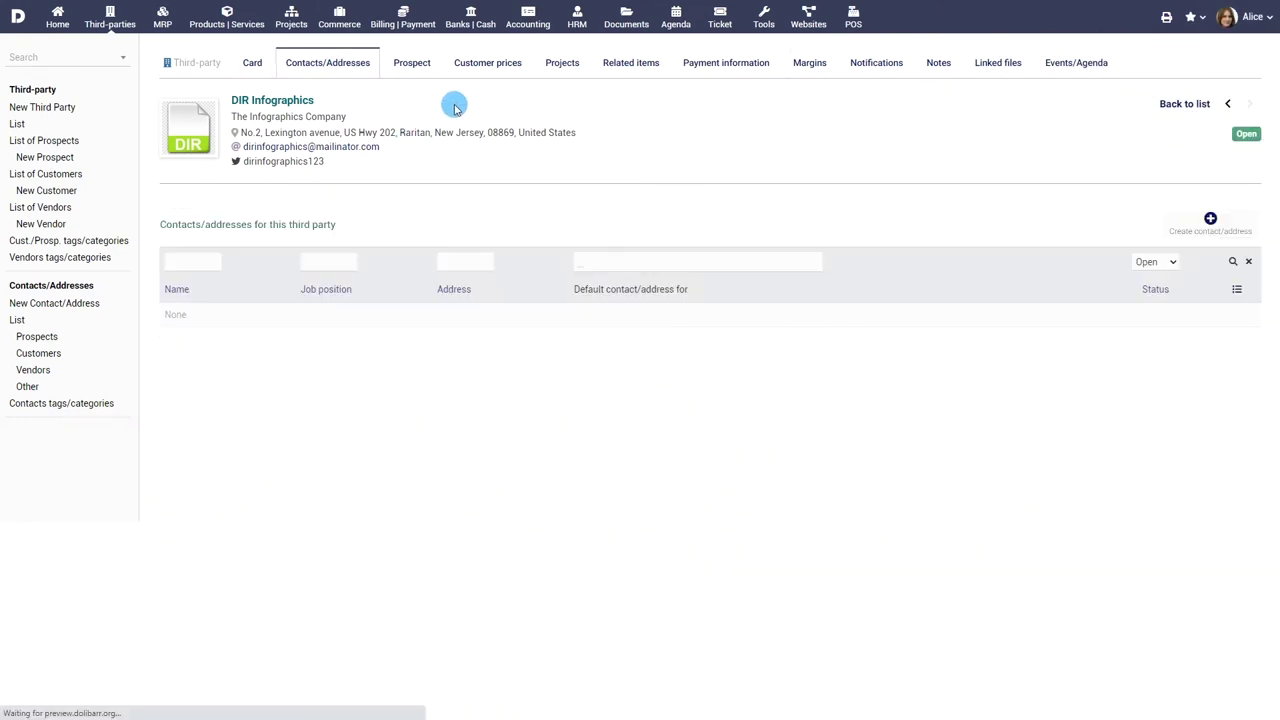
- Start a new contact with the founder's last name, first name and title Mr
{"action": "left_click", "coordinate": [1210, 219]}
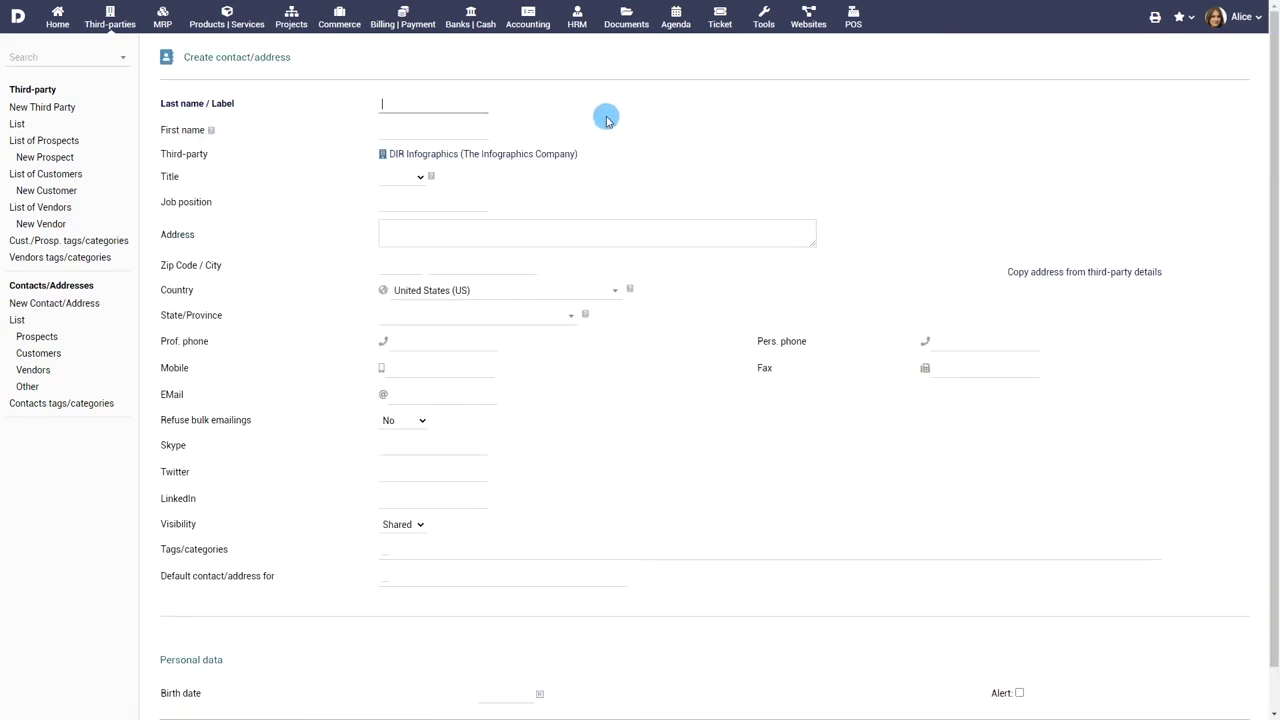
{"action": "left_click", "coordinate": [486, 131]}
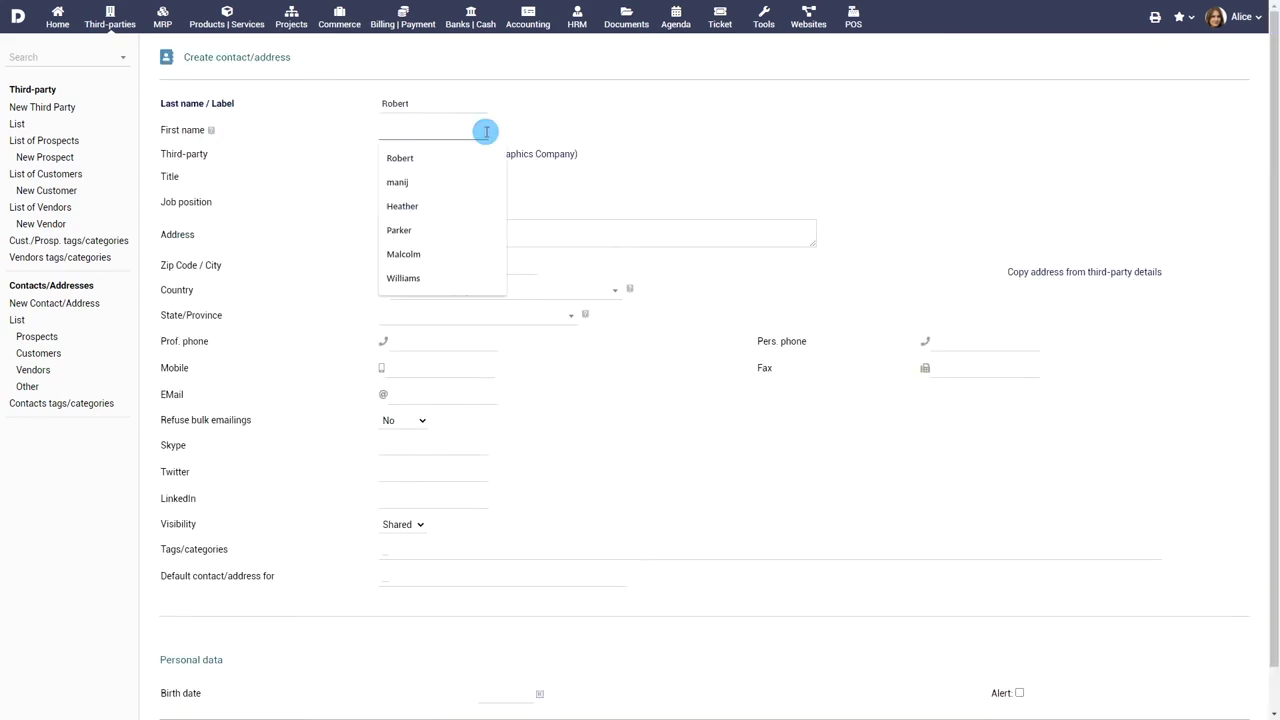
{"action": "left_click", "coordinate": [400, 177]}
{"action": "left_click", "coordinate": [395, 215]}
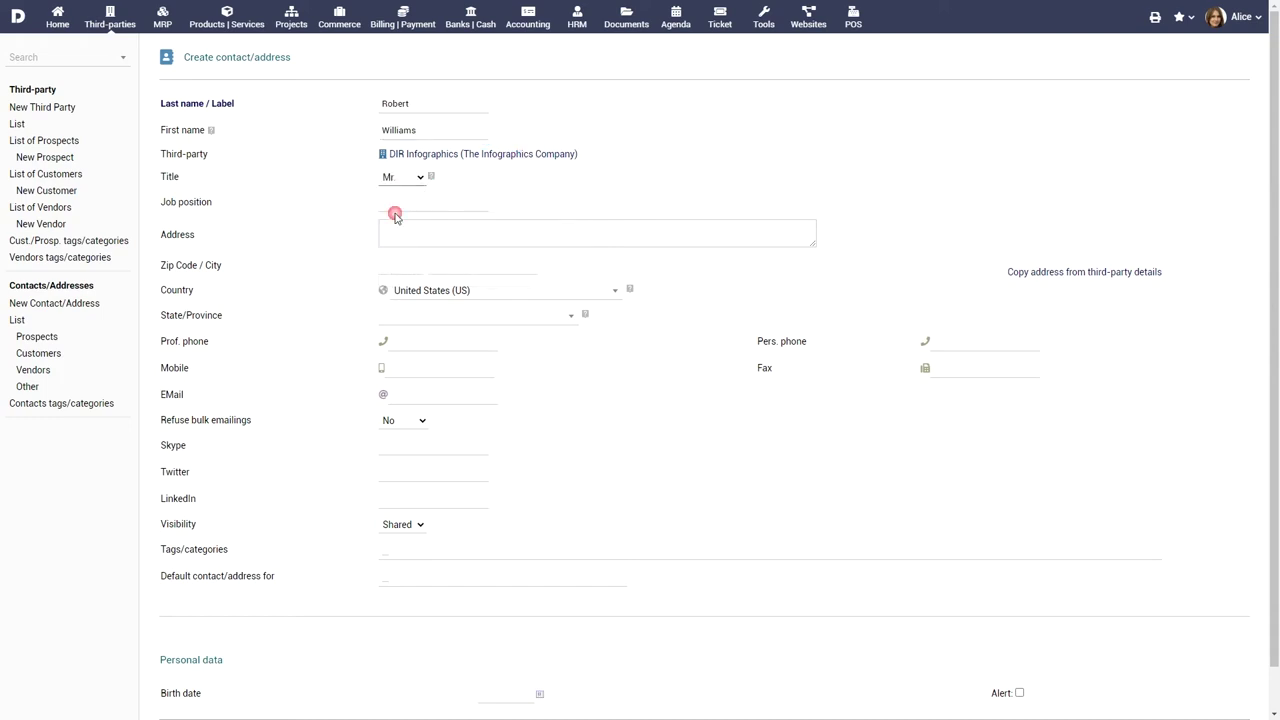
- Set job position Founder, add the contact's e-mail address, and save the contact
{"action": "left_click", "coordinate": [459, 207]}
{"action": "type", "text": "Founder"}
{"action": "scroll", "coordinate": [566, 291], "scroll_direction": "down", "scroll_amount": 1}
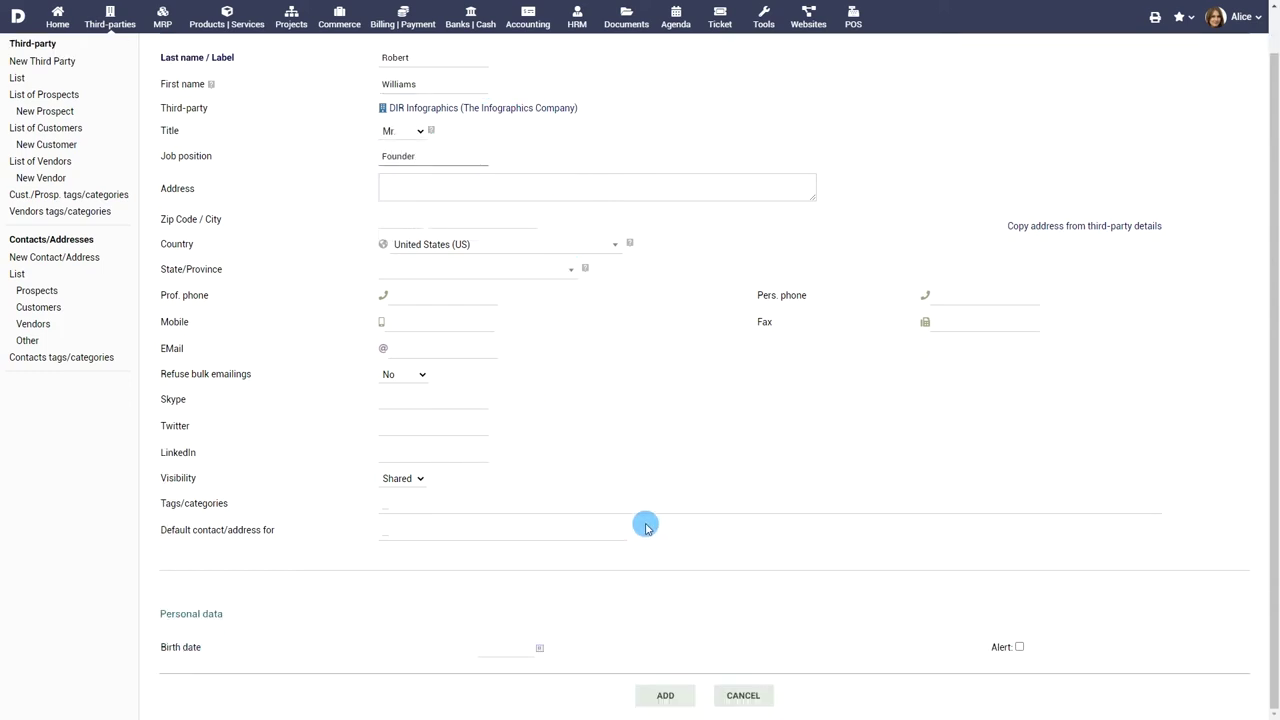
{"action": "left_click", "coordinate": [449, 350]}
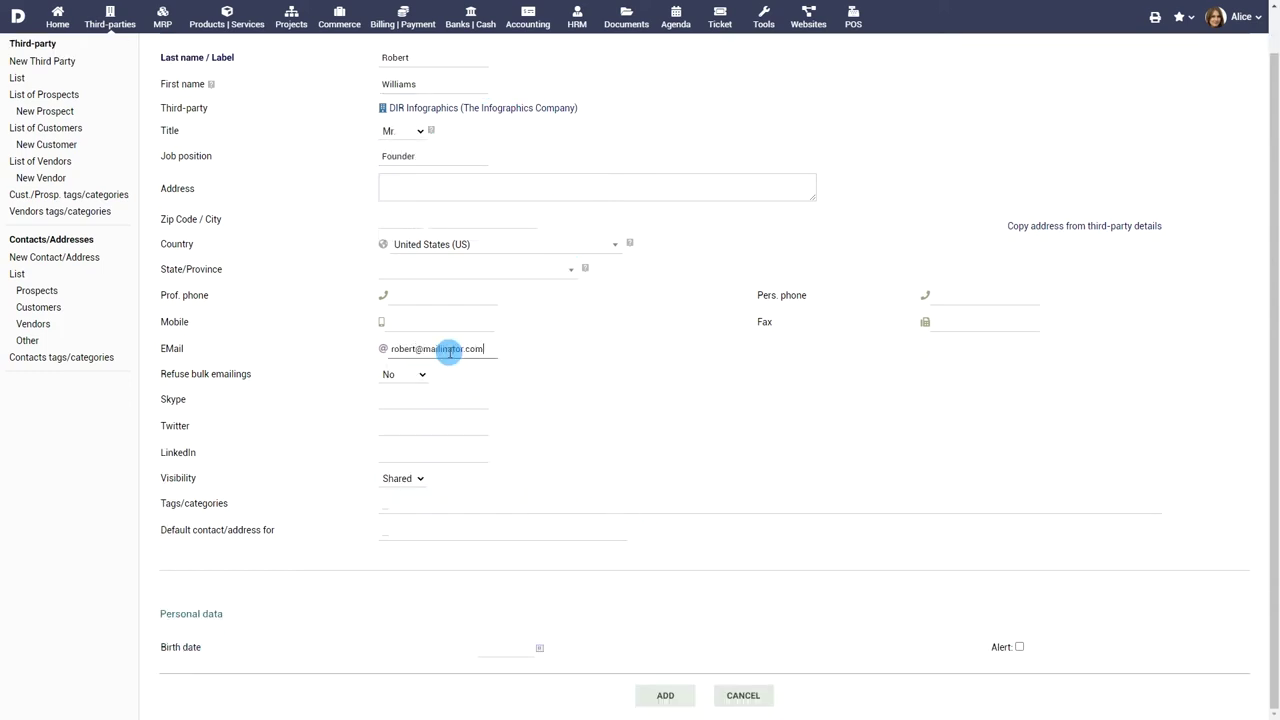
{"action": "left_click", "coordinate": [665, 695]}
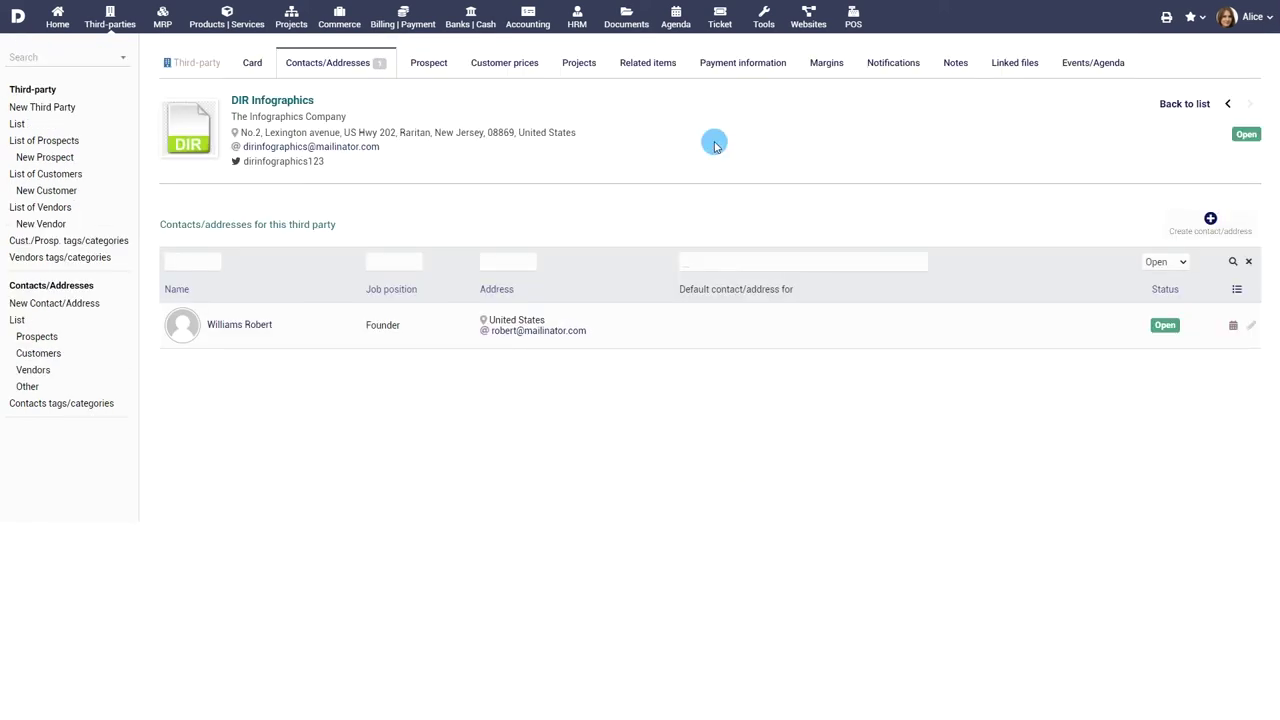
{"action": "left_click", "coordinate": [1010, 66]}
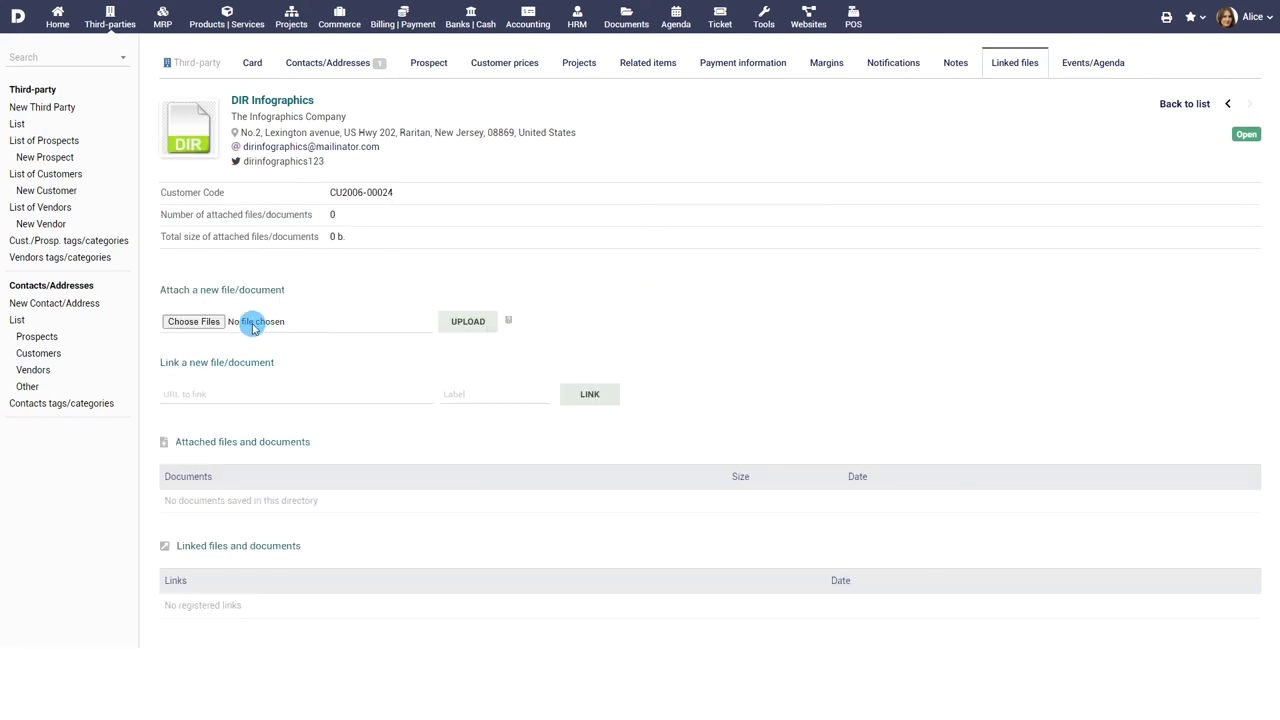
- Pick Contract.pdf in the file chooser and upload it as a linked file
{"action": "left_click", "coordinate": [253, 326]}
{"action": "left_click", "coordinate": [155, 118]}
{"action": "left_click", "coordinate": [445, 321]}
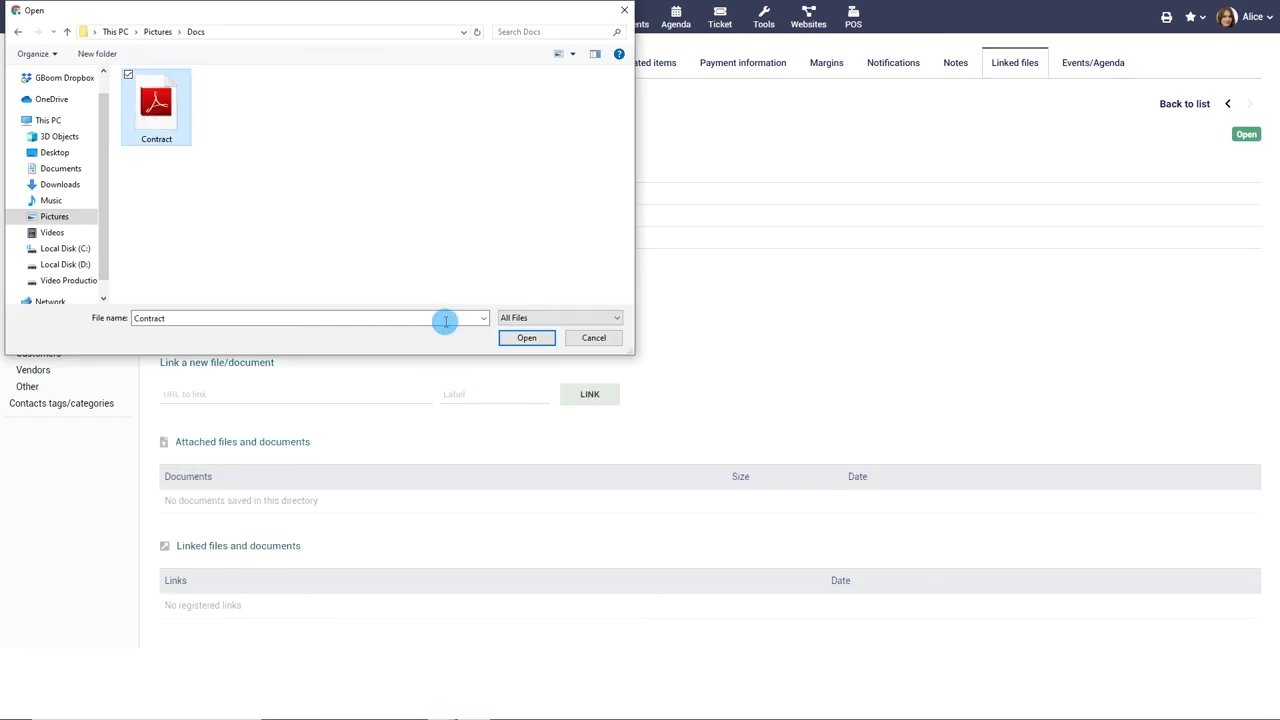
{"action": "left_click", "coordinate": [526, 338]}
{"action": "left_click", "coordinate": [472, 321]}
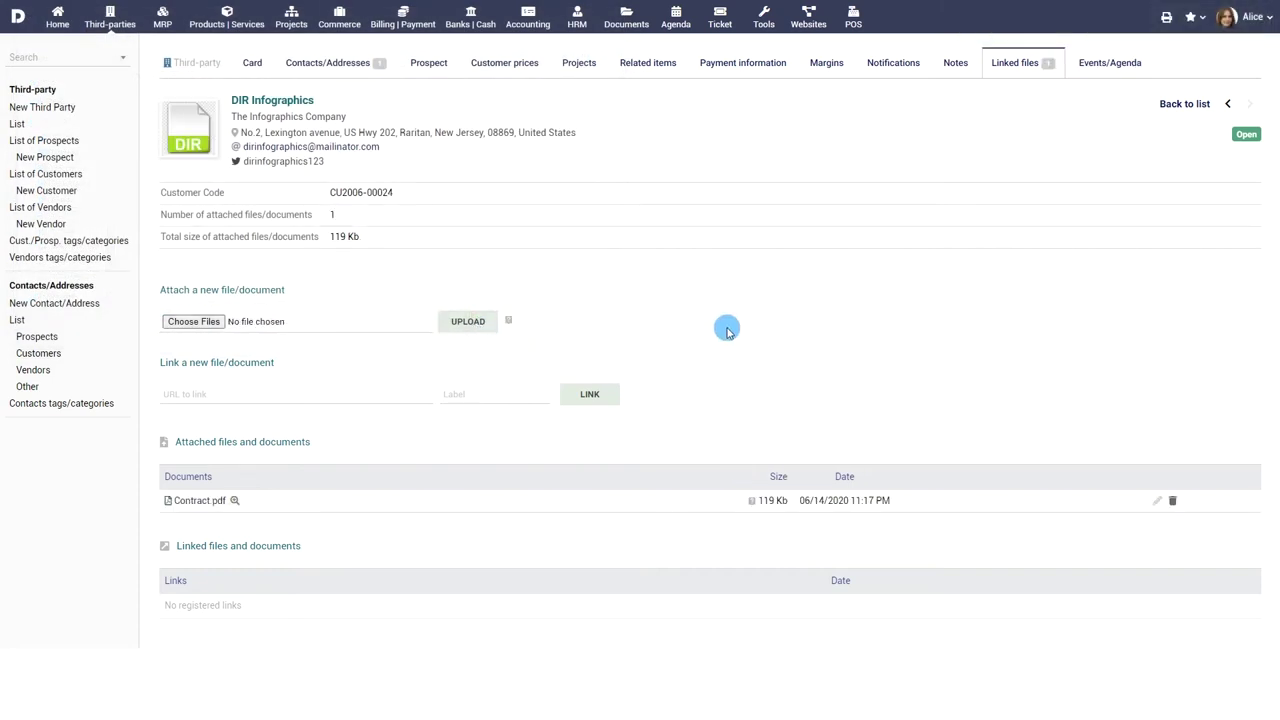
{"action": "left_click", "coordinate": [894, 66]}
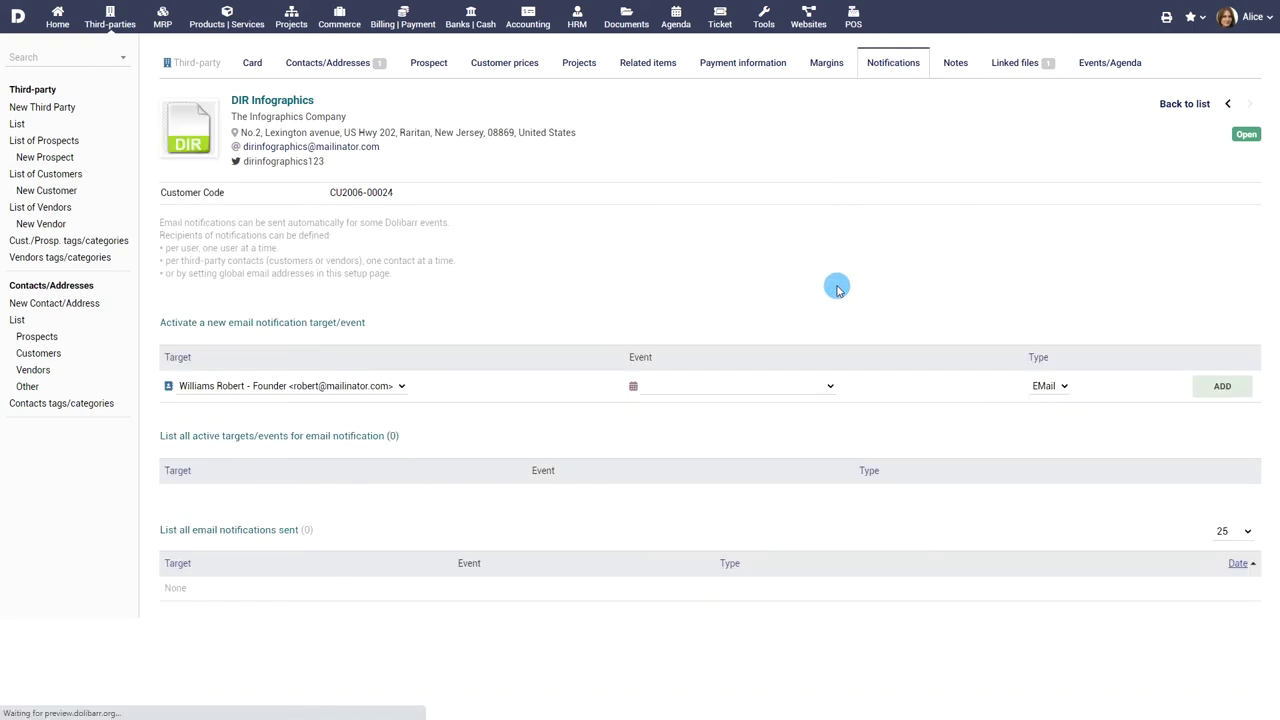
- Add a 'Customer invoice validated' email notification, then return to the company card
{"action": "left_click", "coordinate": [807, 386]}
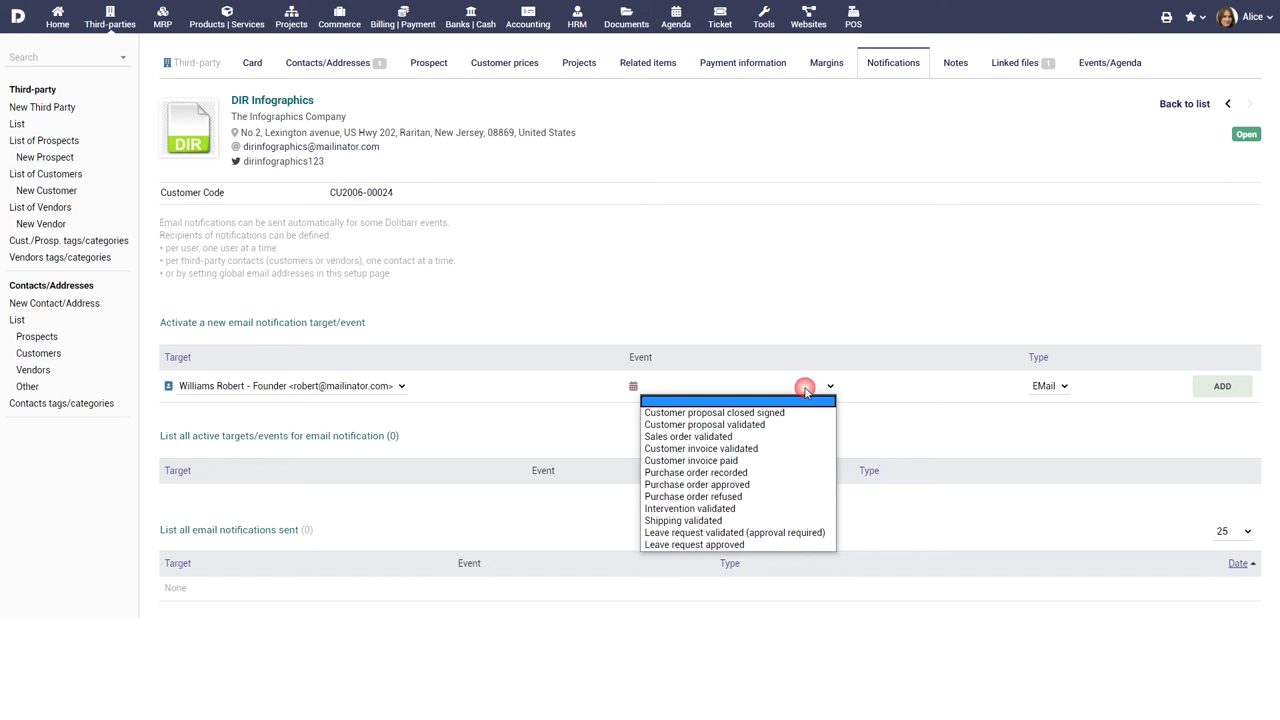
{"action": "left_click", "coordinate": [793, 448]}
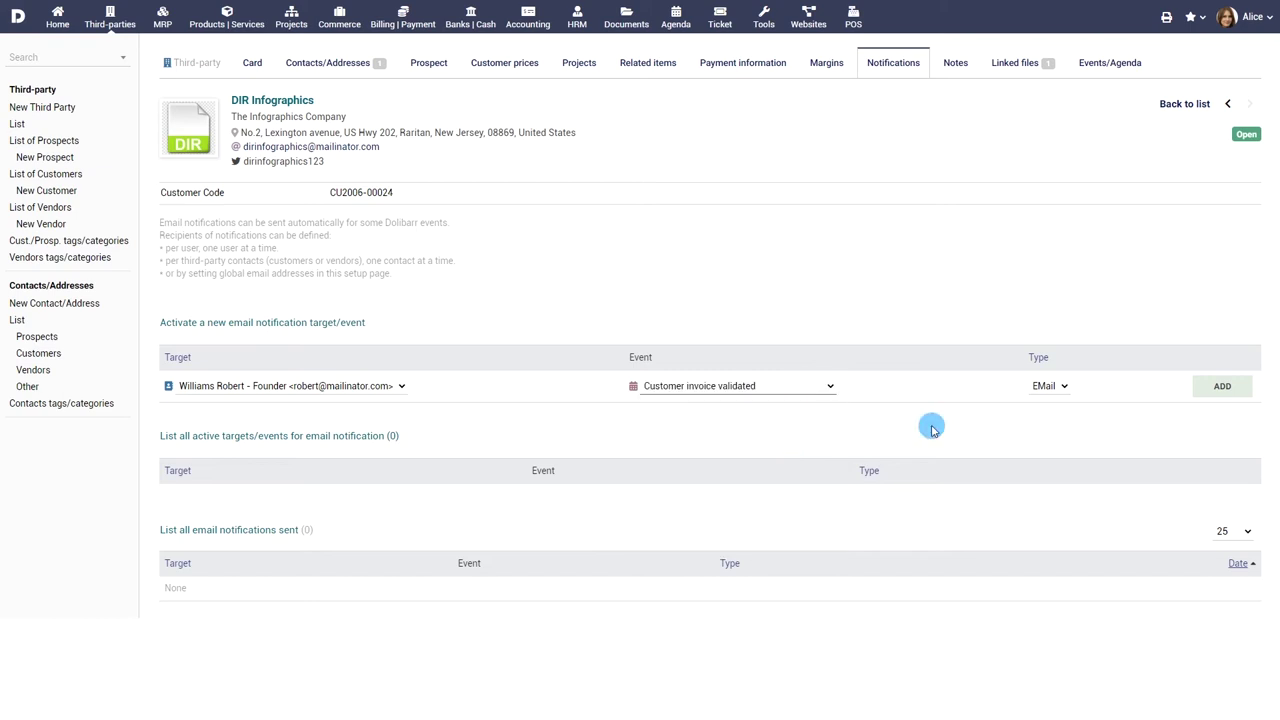
{"action": "left_click", "coordinate": [1214, 390]}
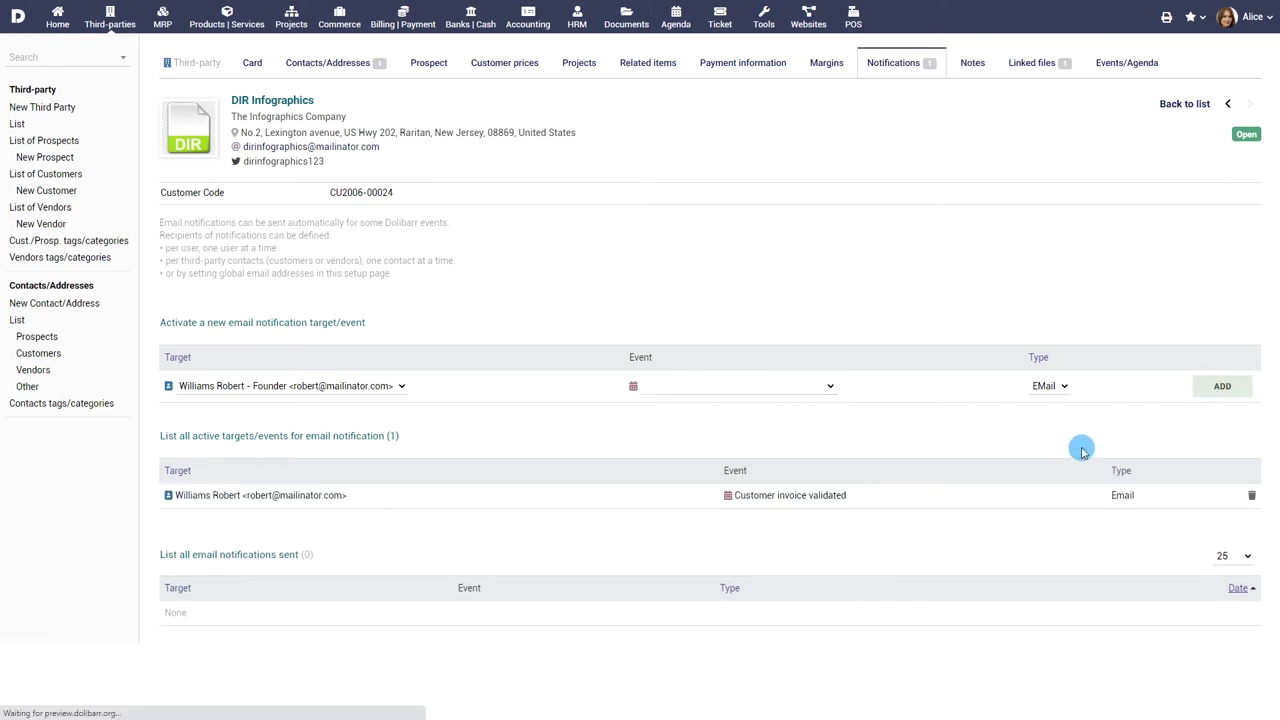
{"action": "left_click", "coordinate": [252, 62]}
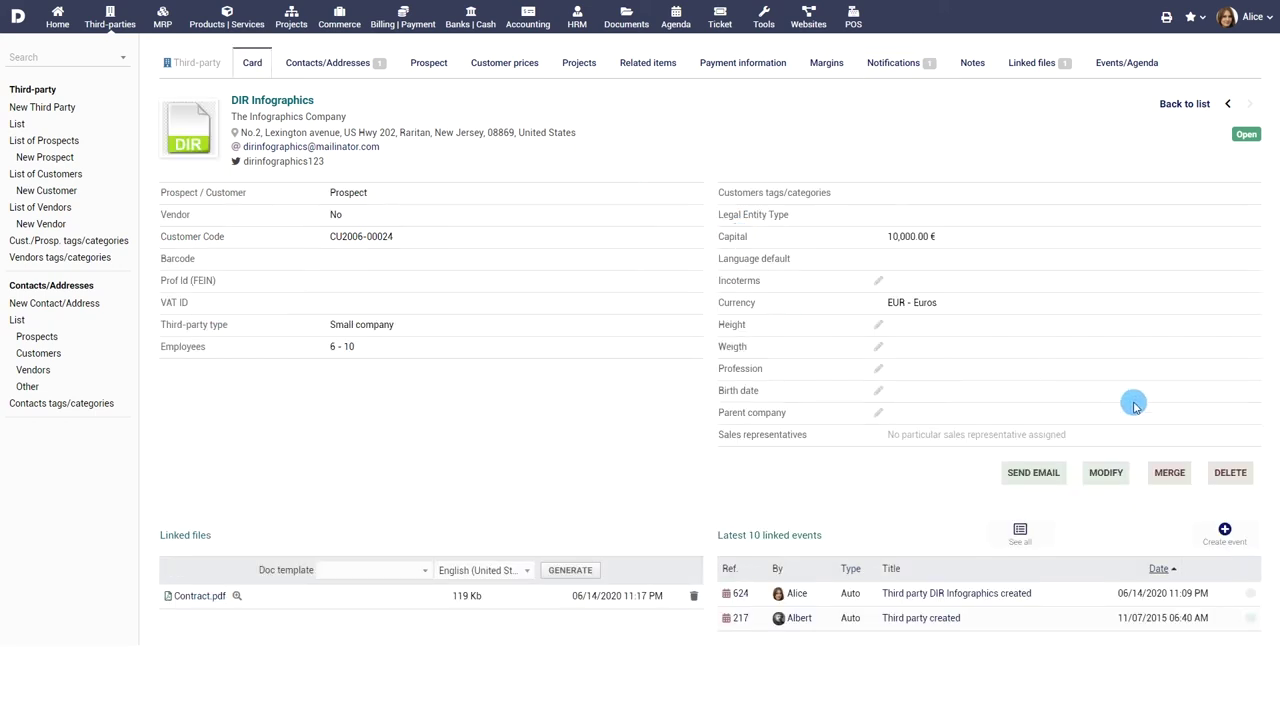
{"action": "left_click", "coordinate": [1170, 476]}
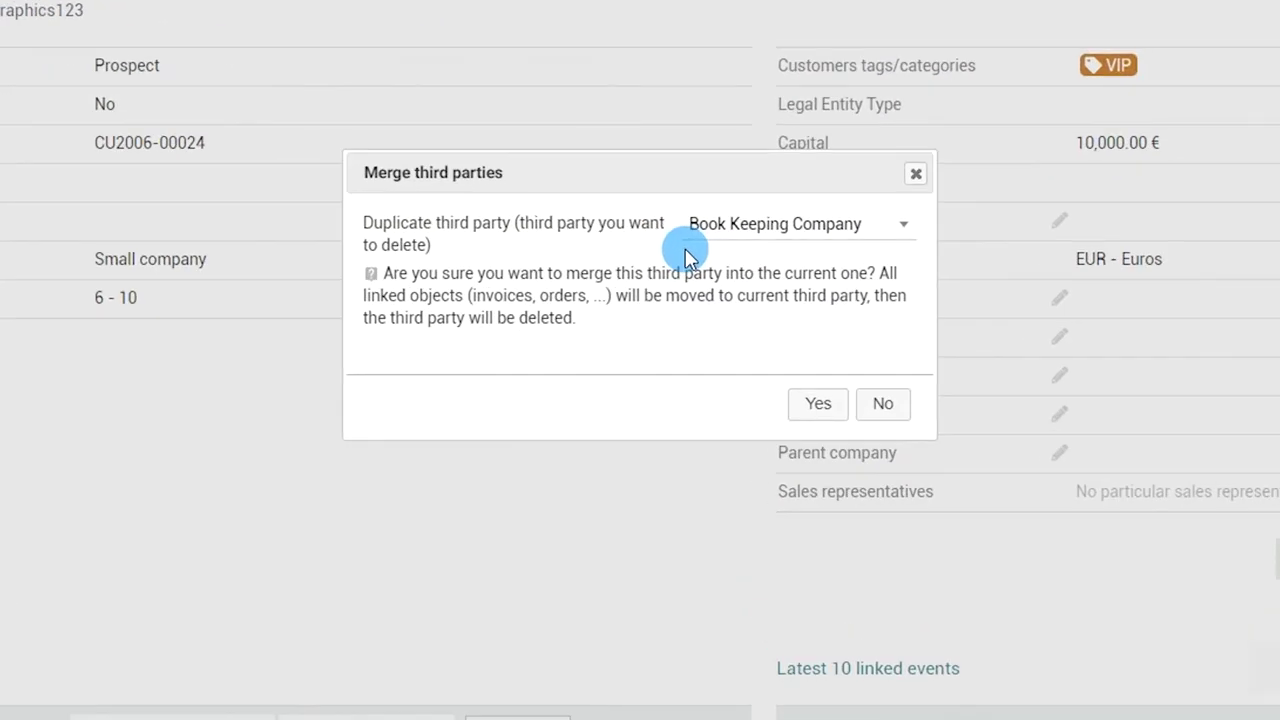
- Decline the merge, then view the Payment information and Events/Agenda tabs
{"action": "left_click", "coordinate": [872, 401]}
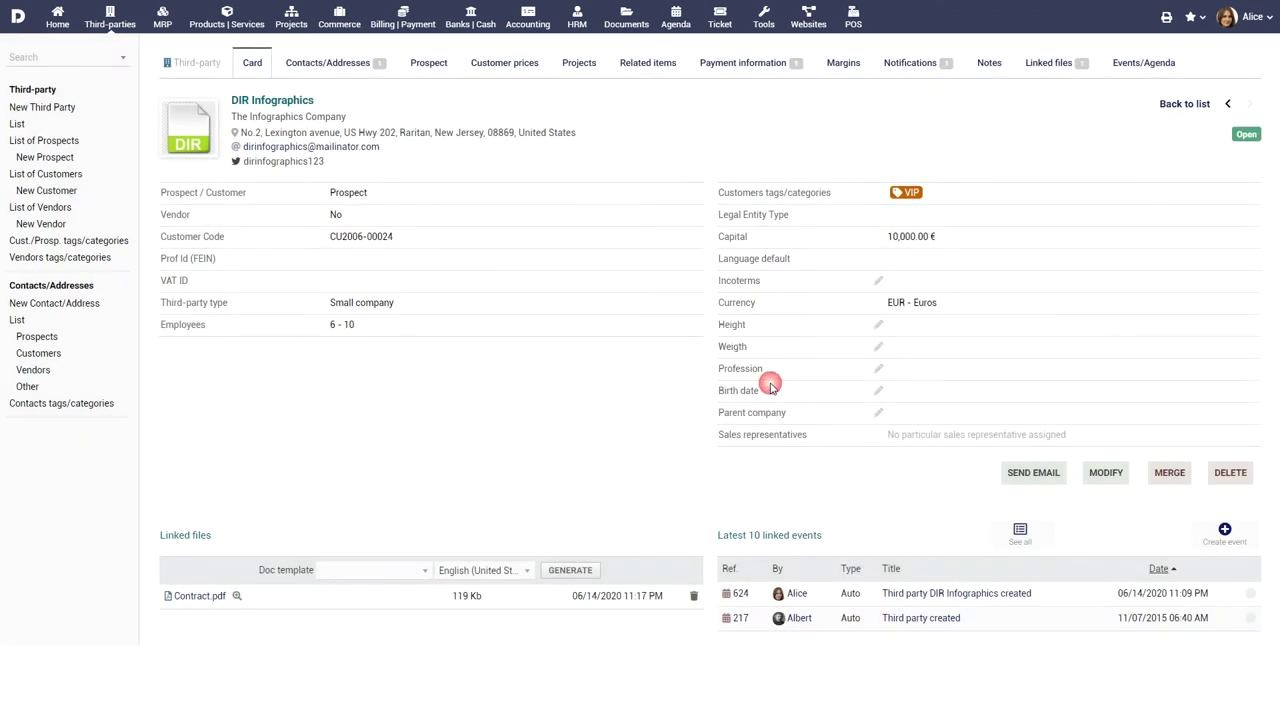
{"action": "left_click", "coordinate": [754, 64]}
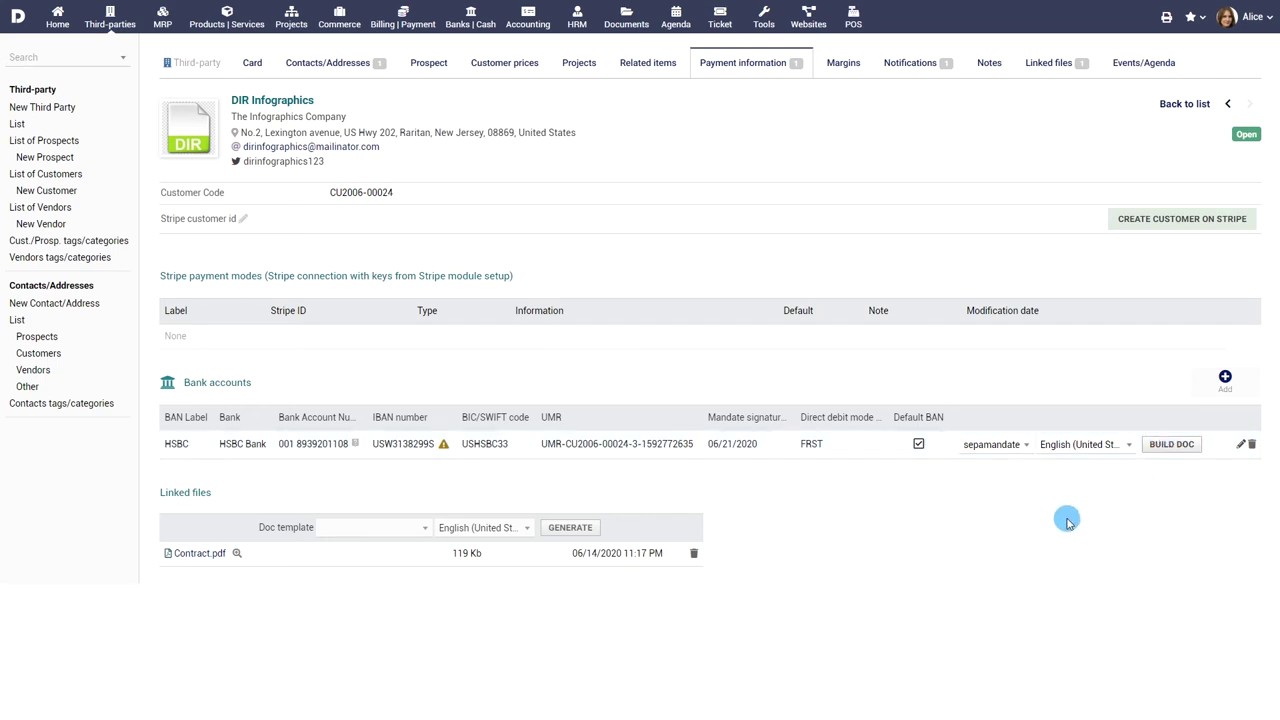
{"action": "left_click", "coordinate": [1148, 64]}
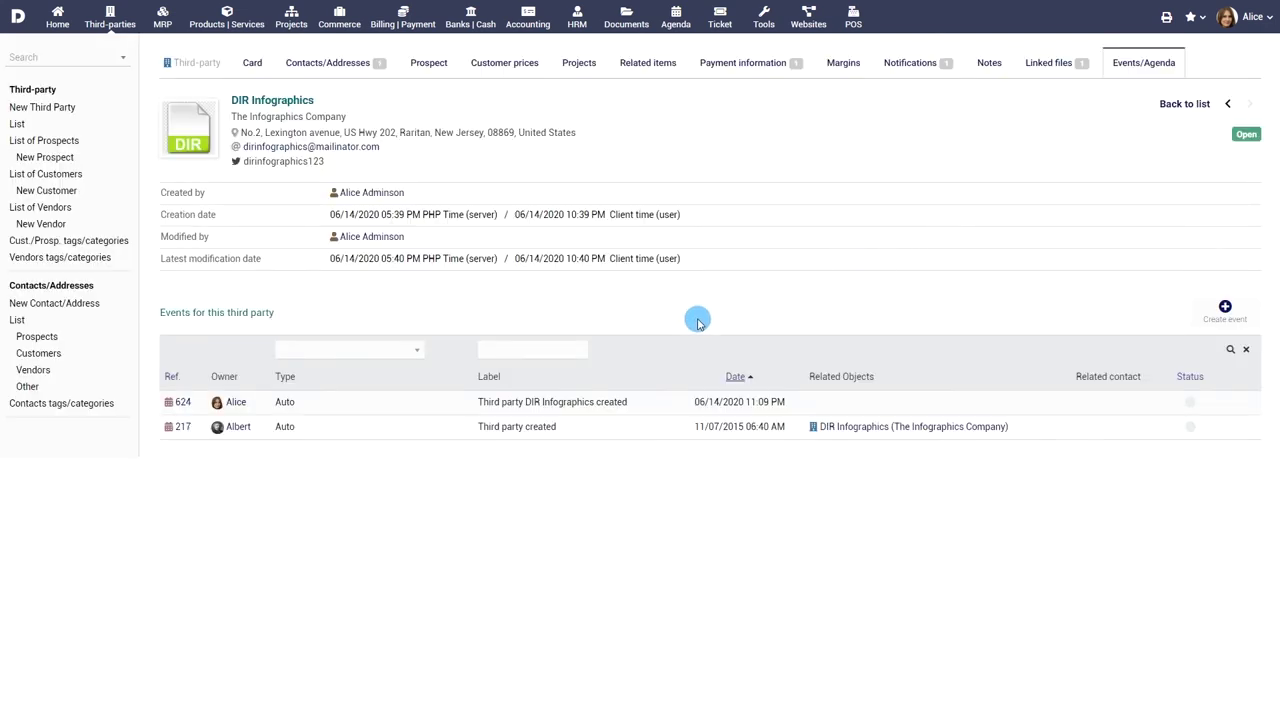
{"action": "mouse_move", "coordinate": [820, 425]}
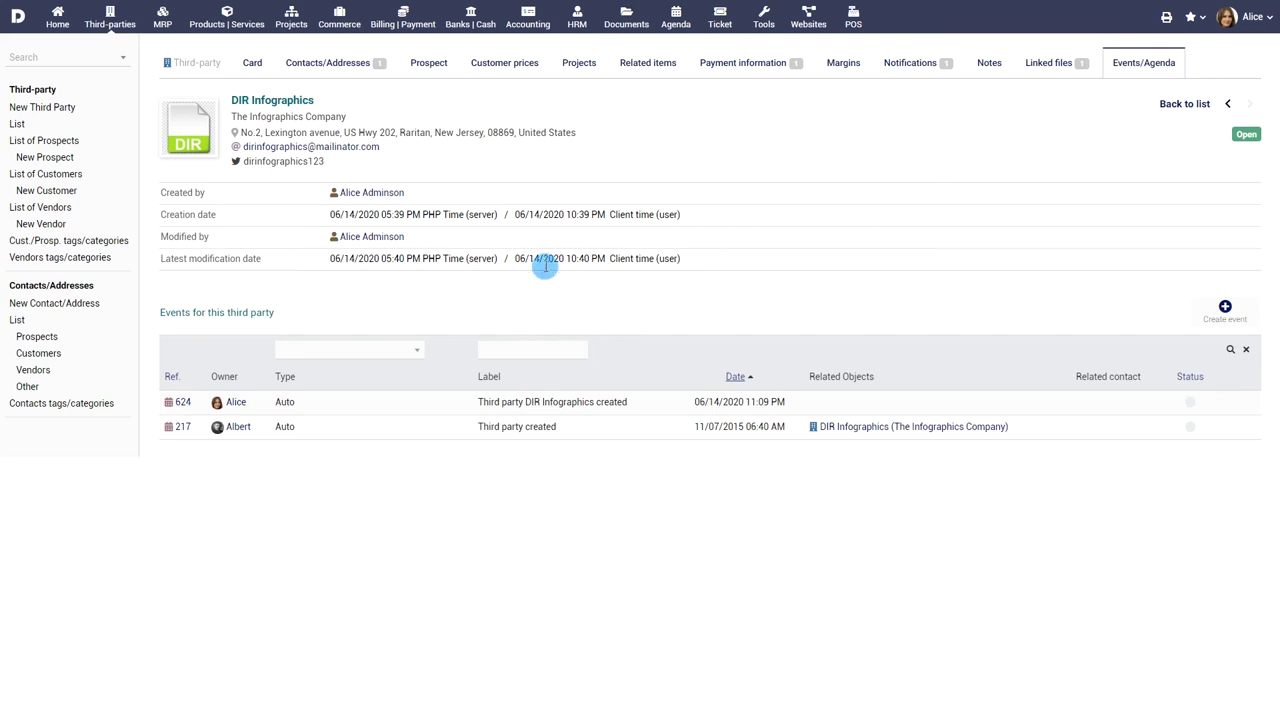
{"action": "left_click", "coordinate": [19, 321]}
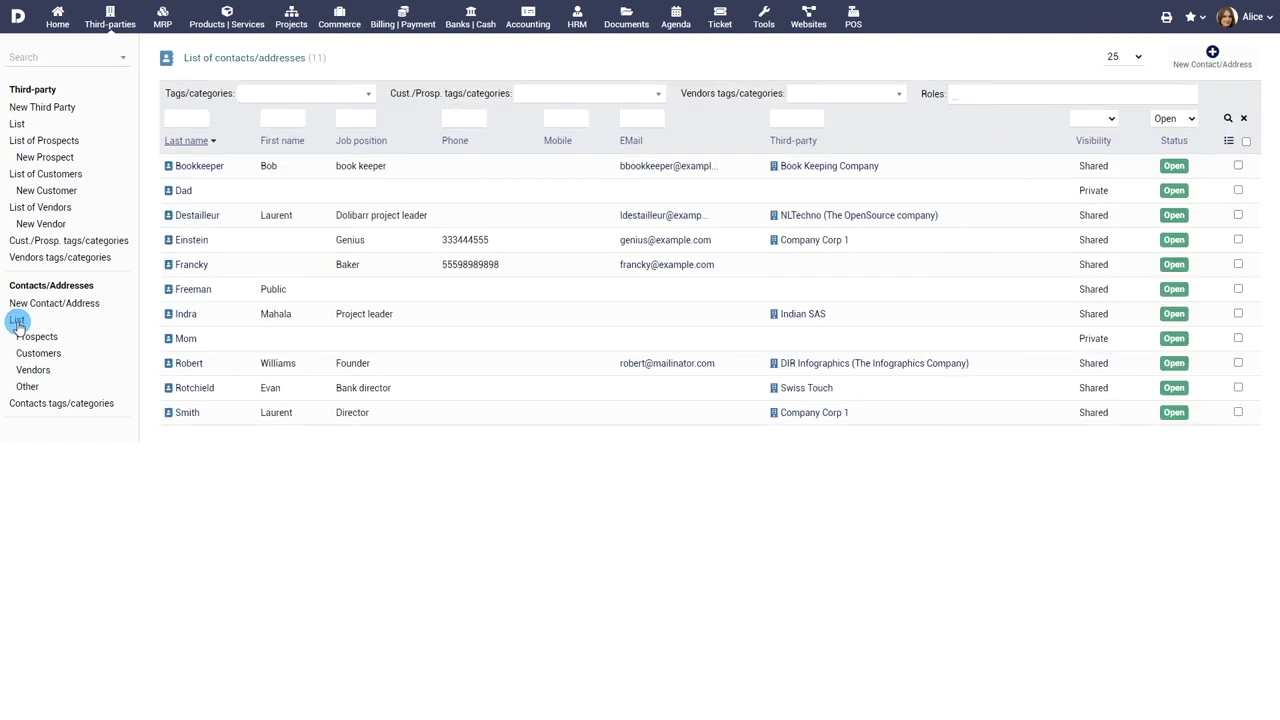
- Filter the contacts list by Prospects, Customers, Vendors and Other in turn
{"action": "left_click", "coordinate": [37, 337]}
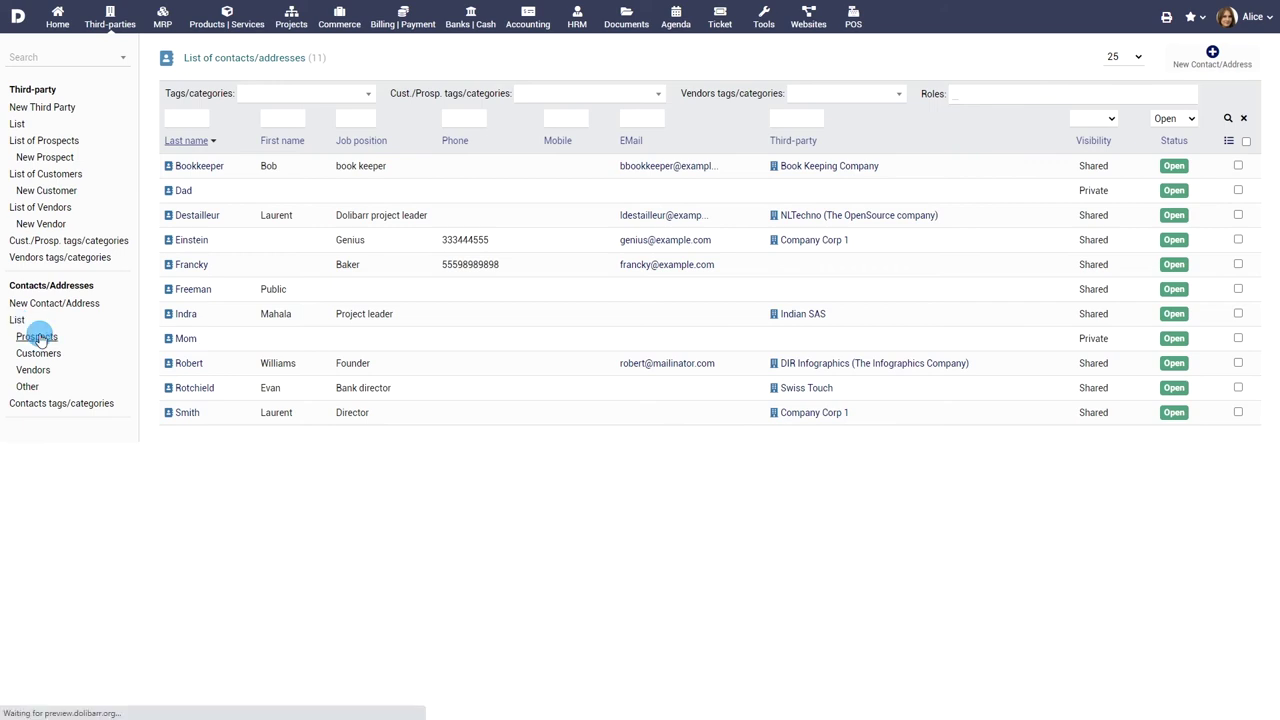
{"action": "left_click", "coordinate": [40, 353]}
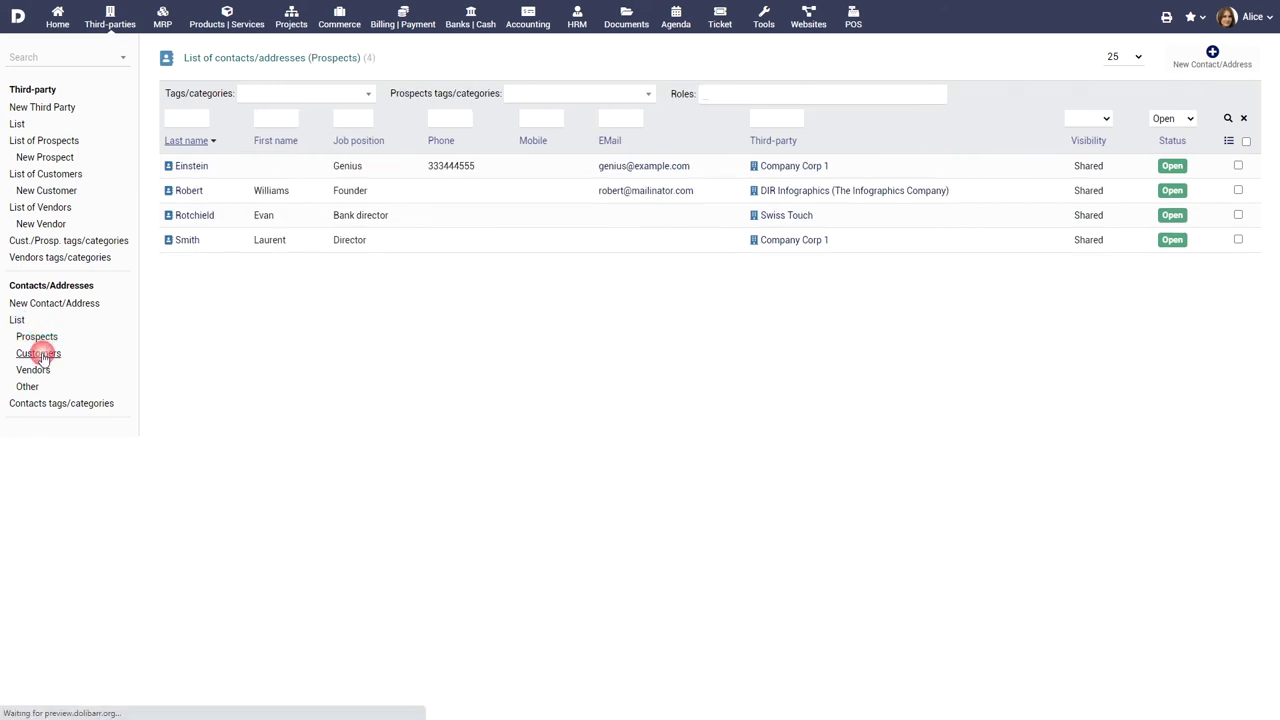
{"action": "left_click", "coordinate": [32, 371]}
{"action": "left_click", "coordinate": [27, 386]}
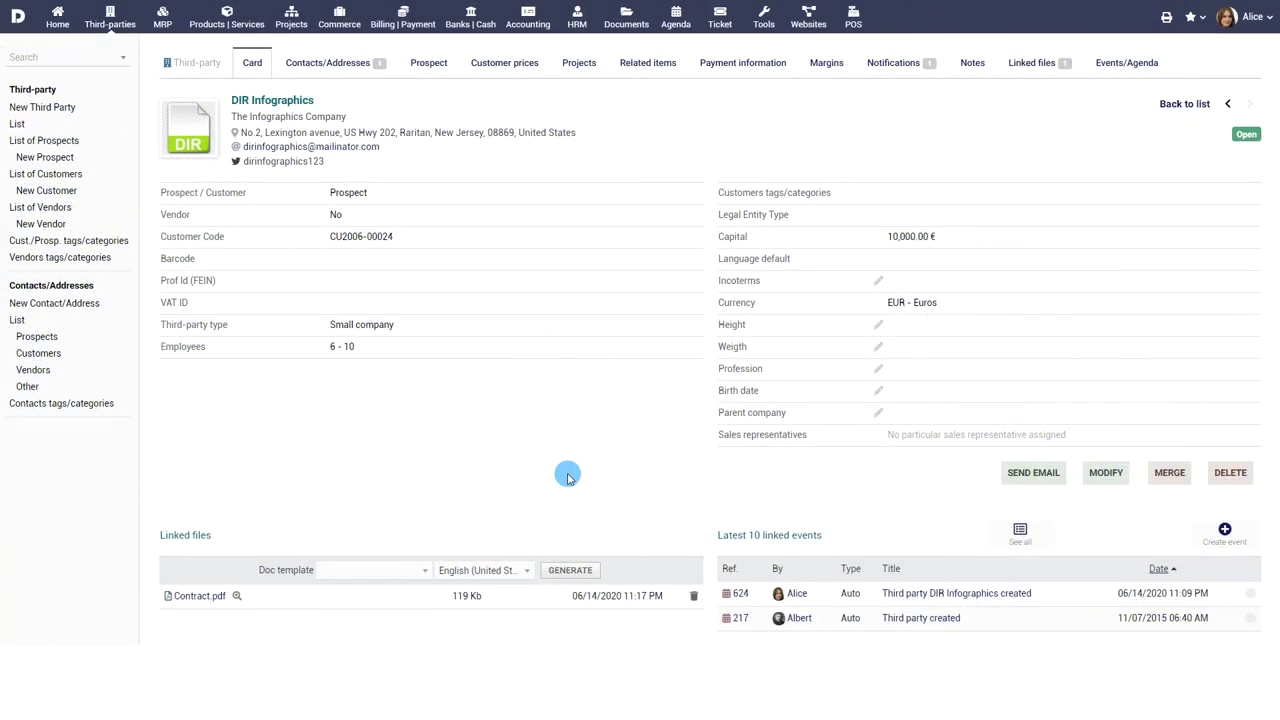
- View the VIP customer tag and its tagged customers, then list all 18 third parties
{"action": "left_click", "coordinate": [62, 243]}
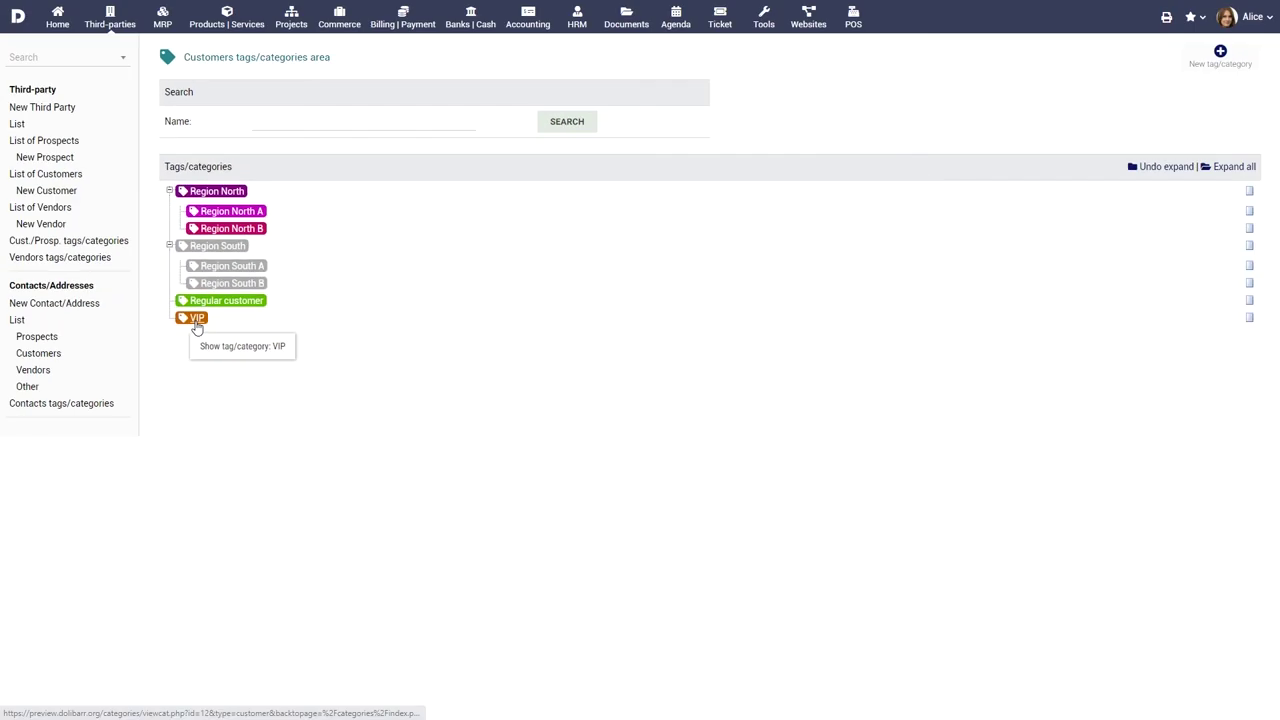
{"action": "left_click", "coordinate": [197, 324]}
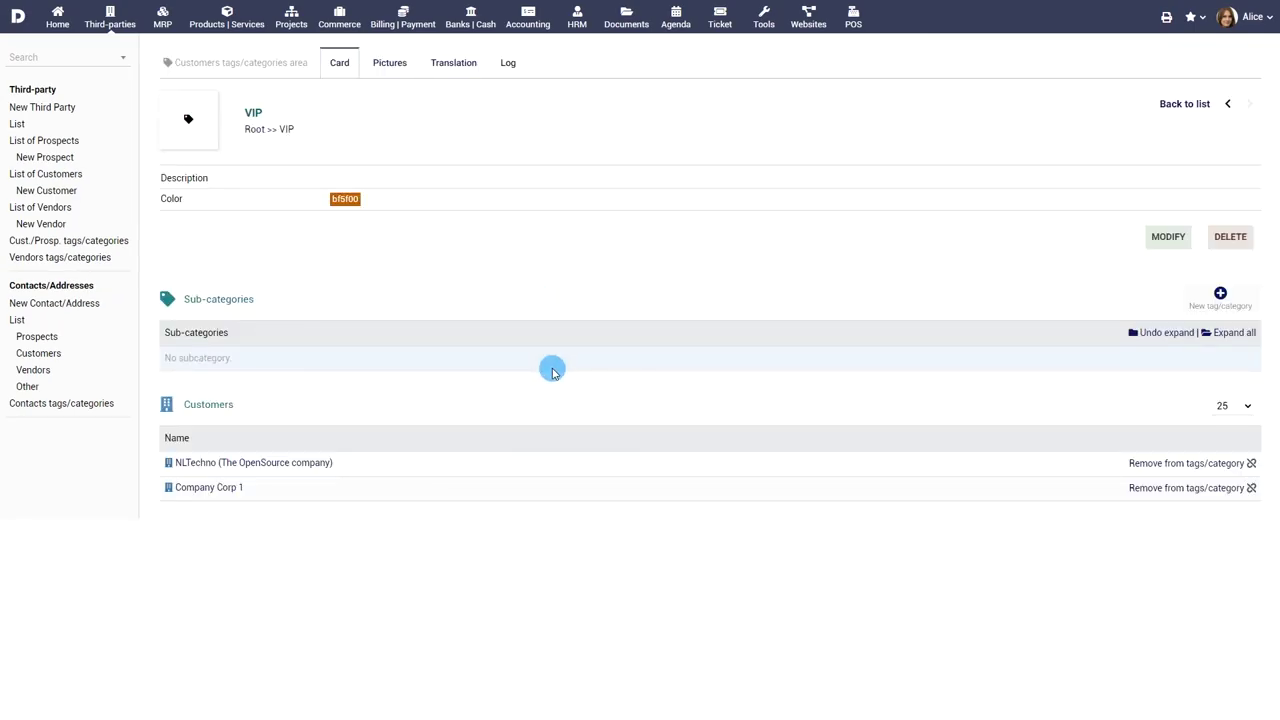
{"action": "left_click", "coordinate": [17, 125]}
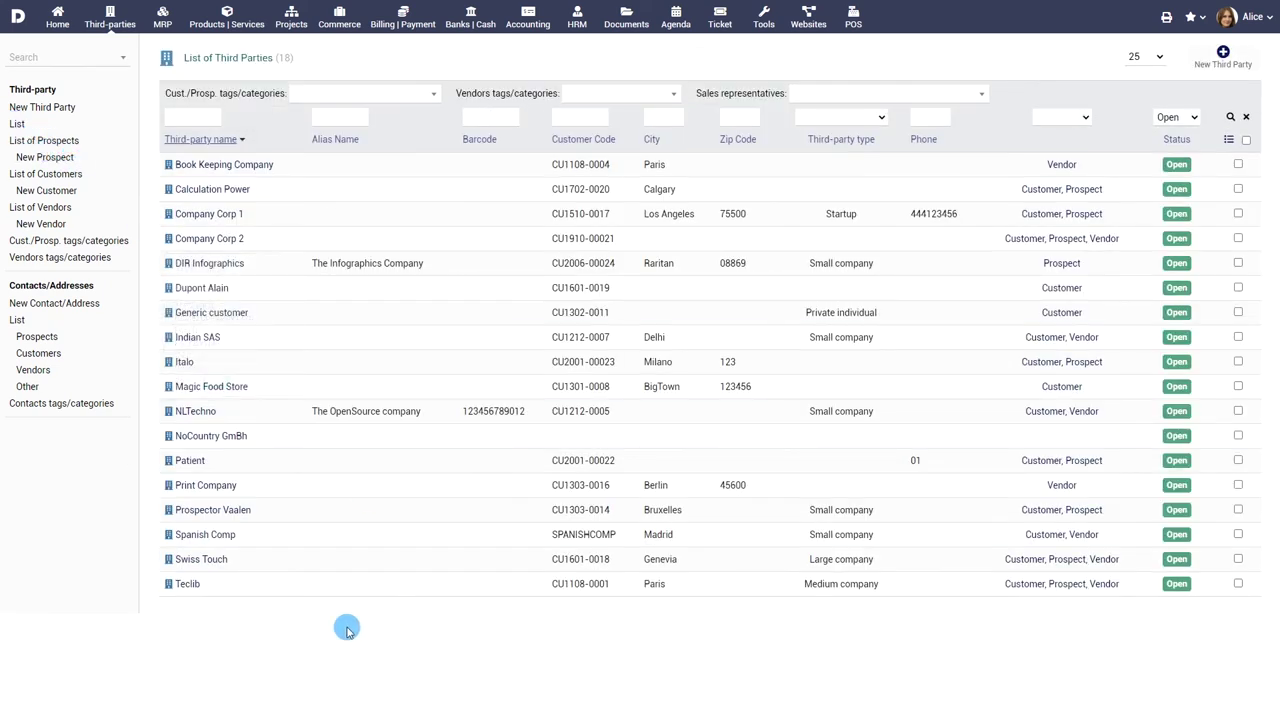
- Edit DIR Infographics, search 'vip' in Customers tags/categories, pick VIP, and save the card
{"action": "left_click", "coordinate": [229, 263]}
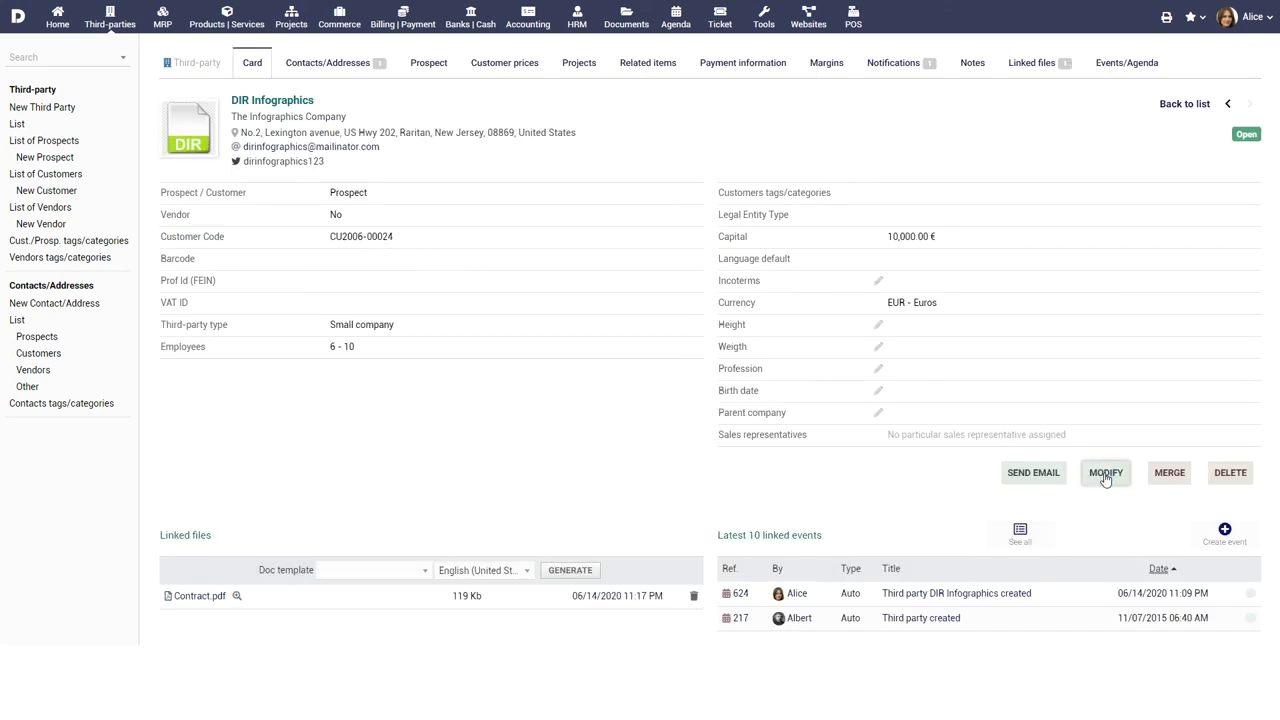
{"action": "left_click", "coordinate": [1105, 473]}
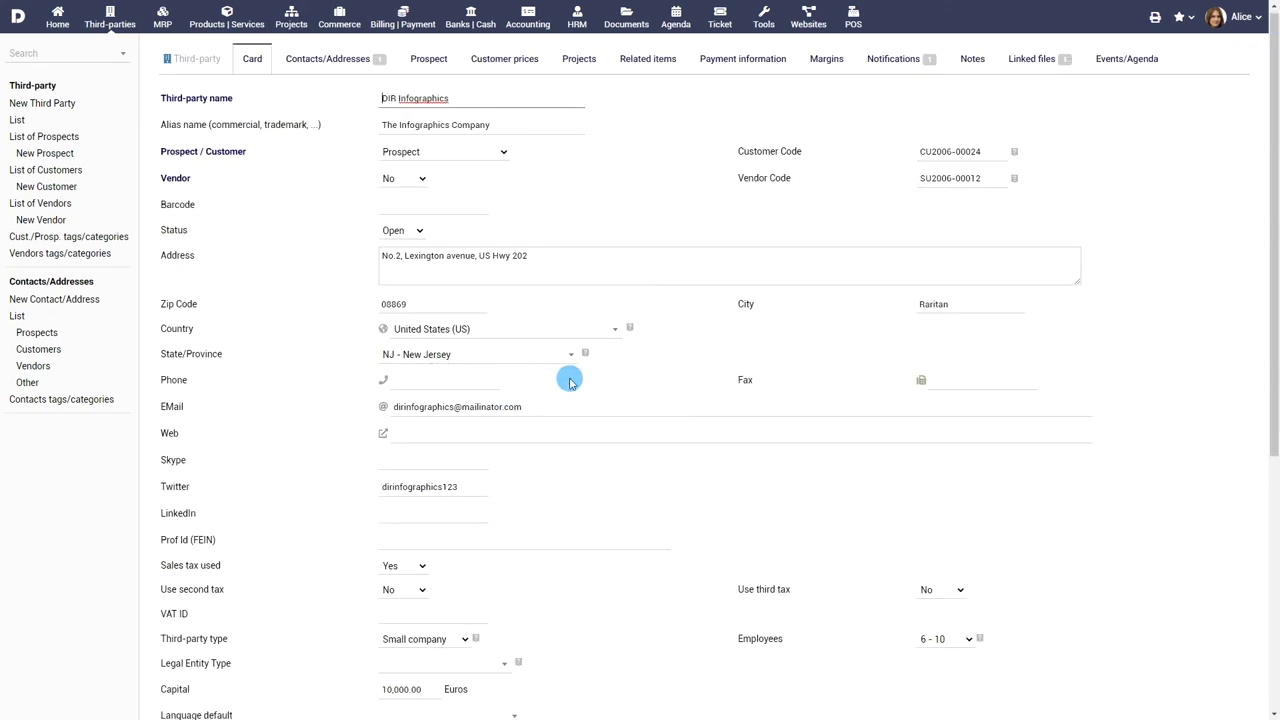
{"action": "scroll", "coordinate": [568, 374], "scroll_direction": "down", "scroll_amount": 3}
{"action": "left_click", "coordinate": [486, 508]}
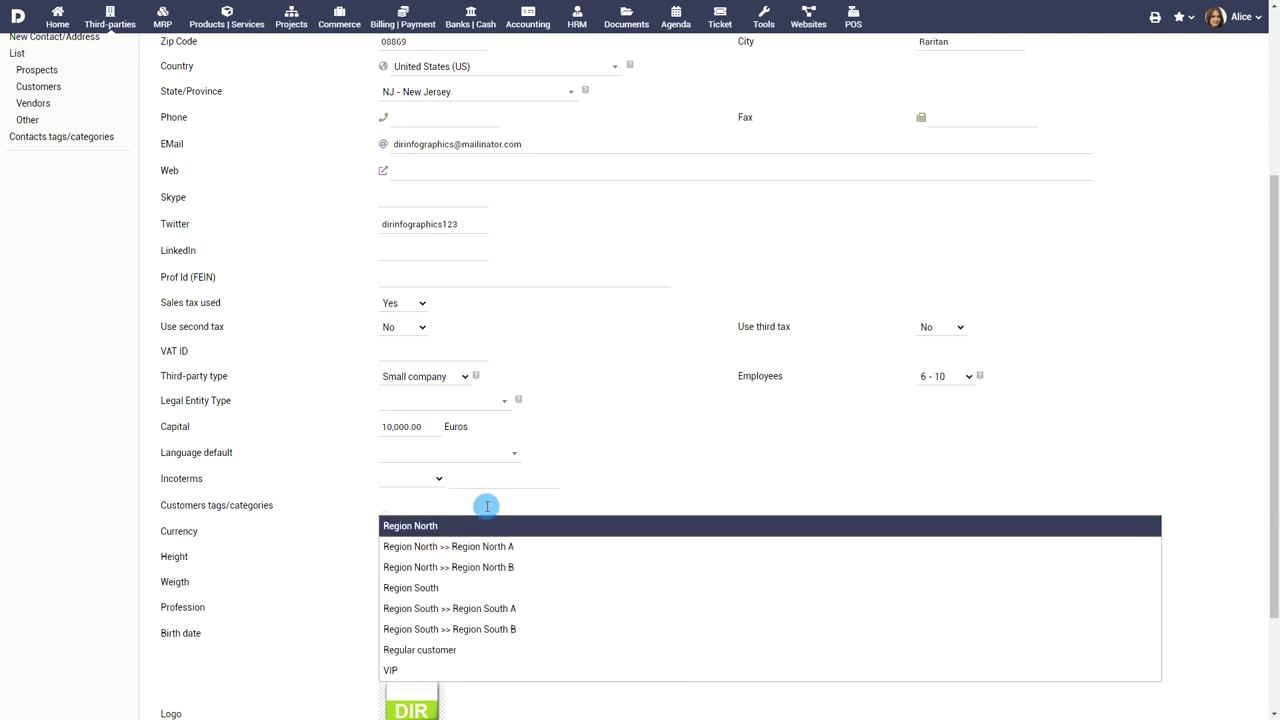
{"action": "type", "text": "vip"}
{"action": "left_click", "coordinate": [471, 526]}
{"action": "scroll", "coordinate": [560, 555], "scroll_direction": "down", "scroll_amount": 3}
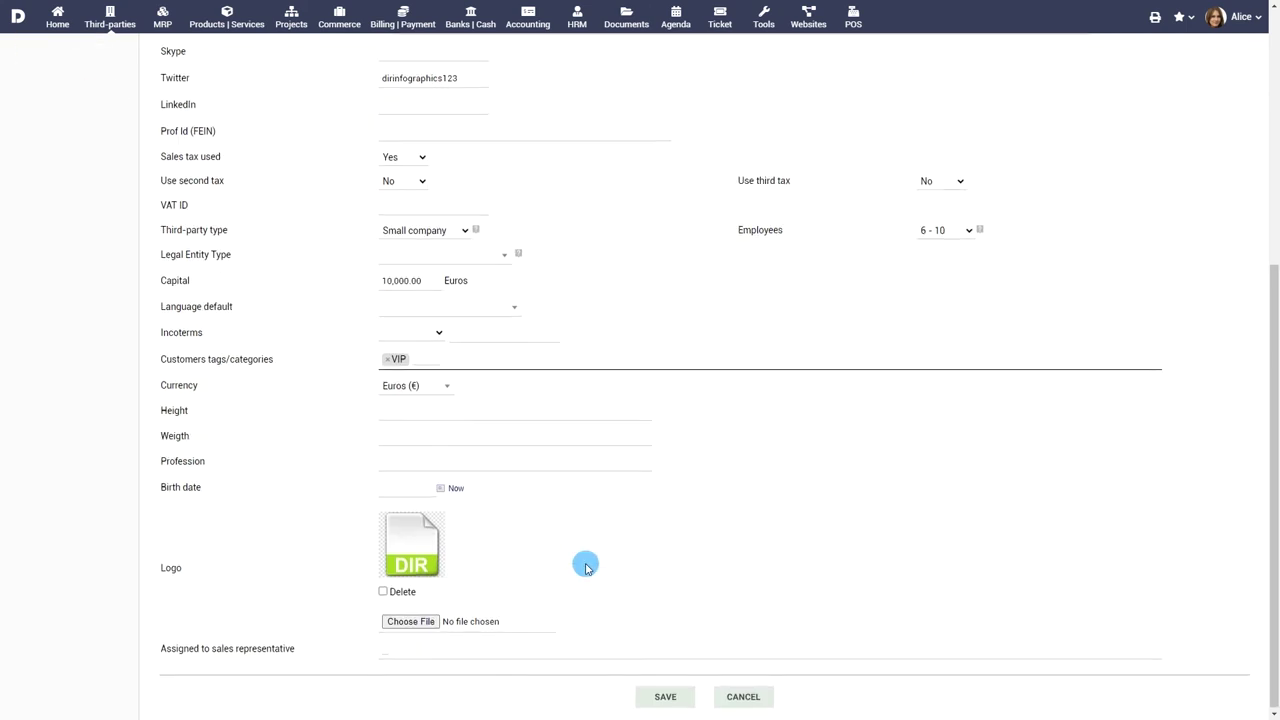
{"action": "left_click", "coordinate": [682, 697]}
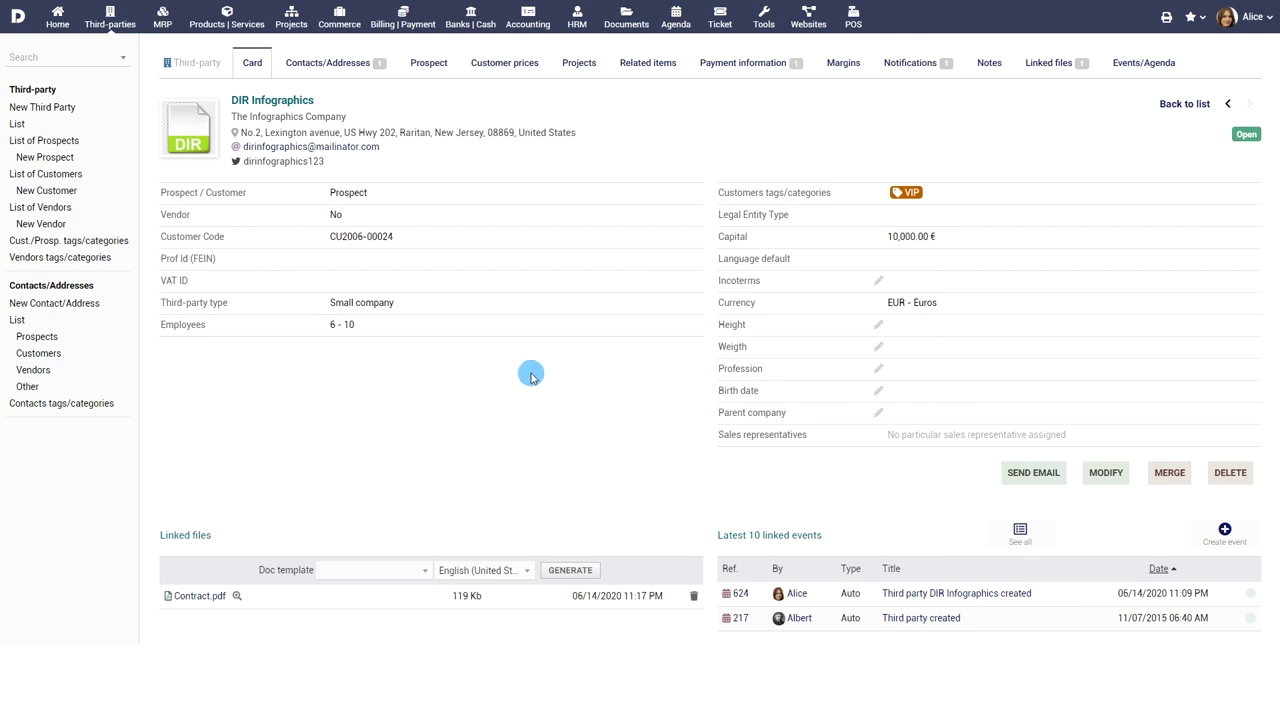
- Pass through Commerce and Billing | Payment to the Tools Export Assistant listing CSV, Excel 2007, TSV
{"action": "left_click", "coordinate": [339, 18]}
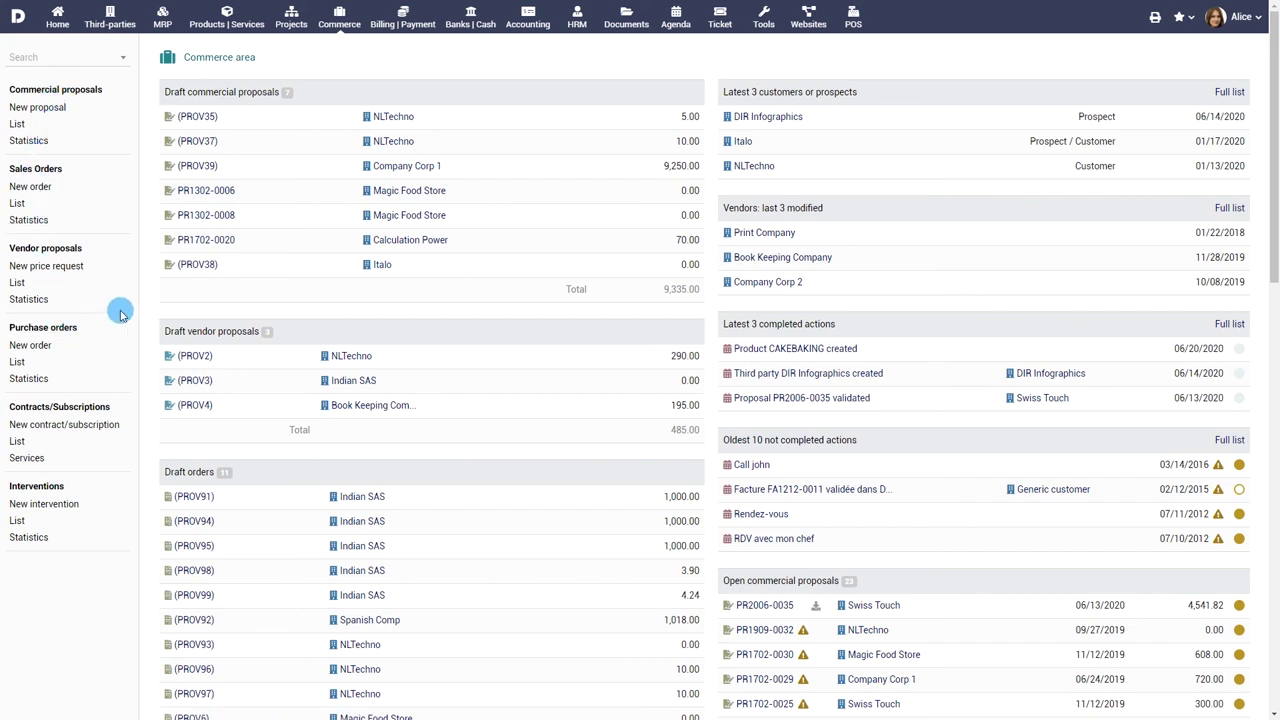
{"action": "left_click", "coordinate": [403, 20]}
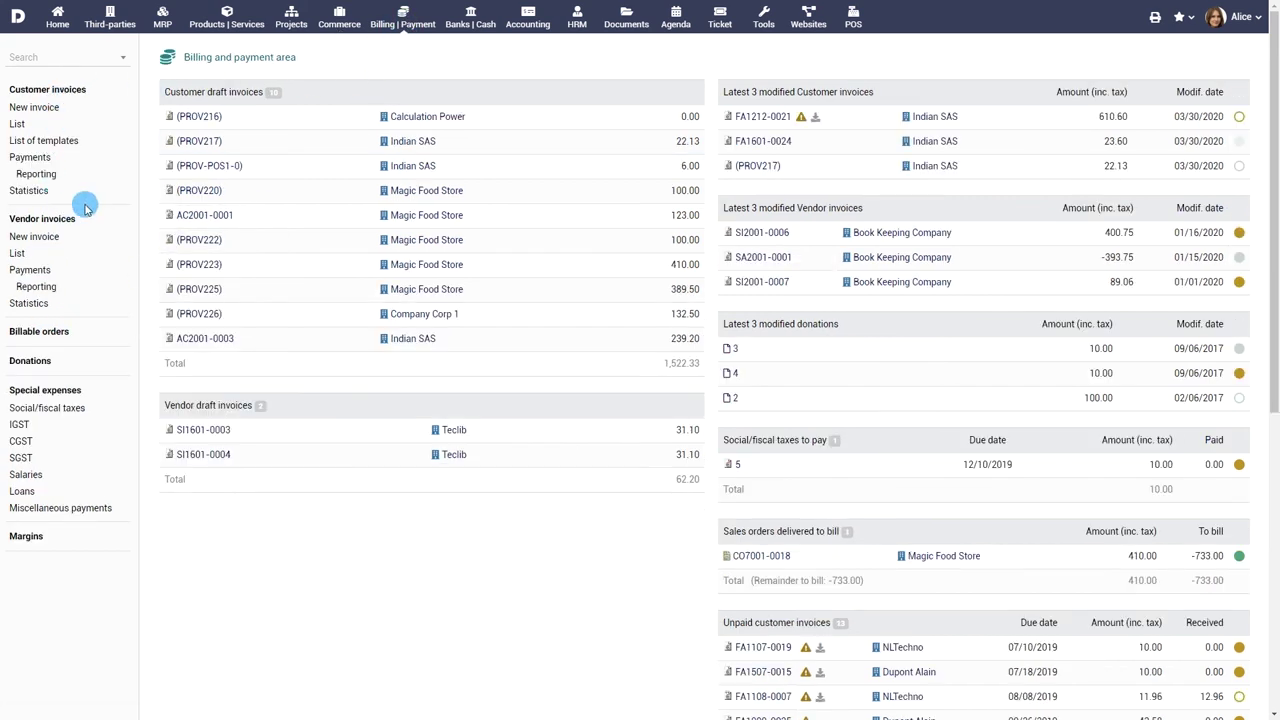
{"action": "left_click", "coordinate": [764, 18]}
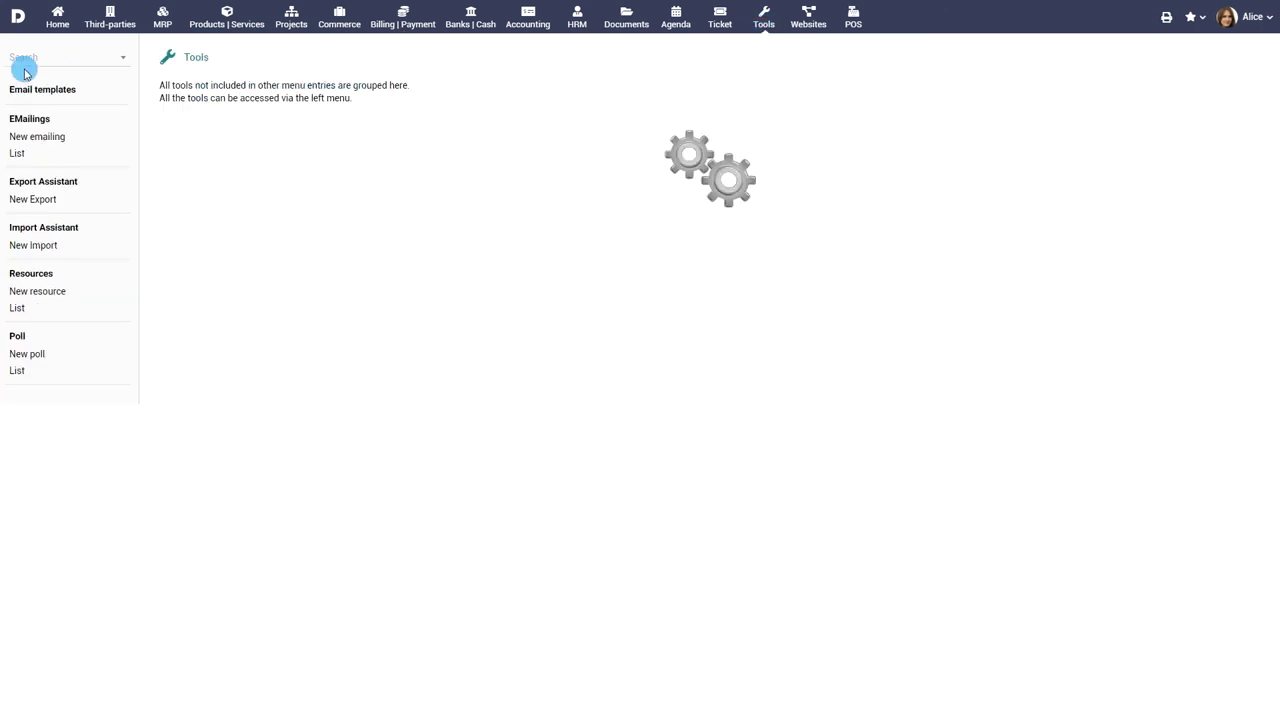
{"action": "left_click", "coordinate": [40, 182]}
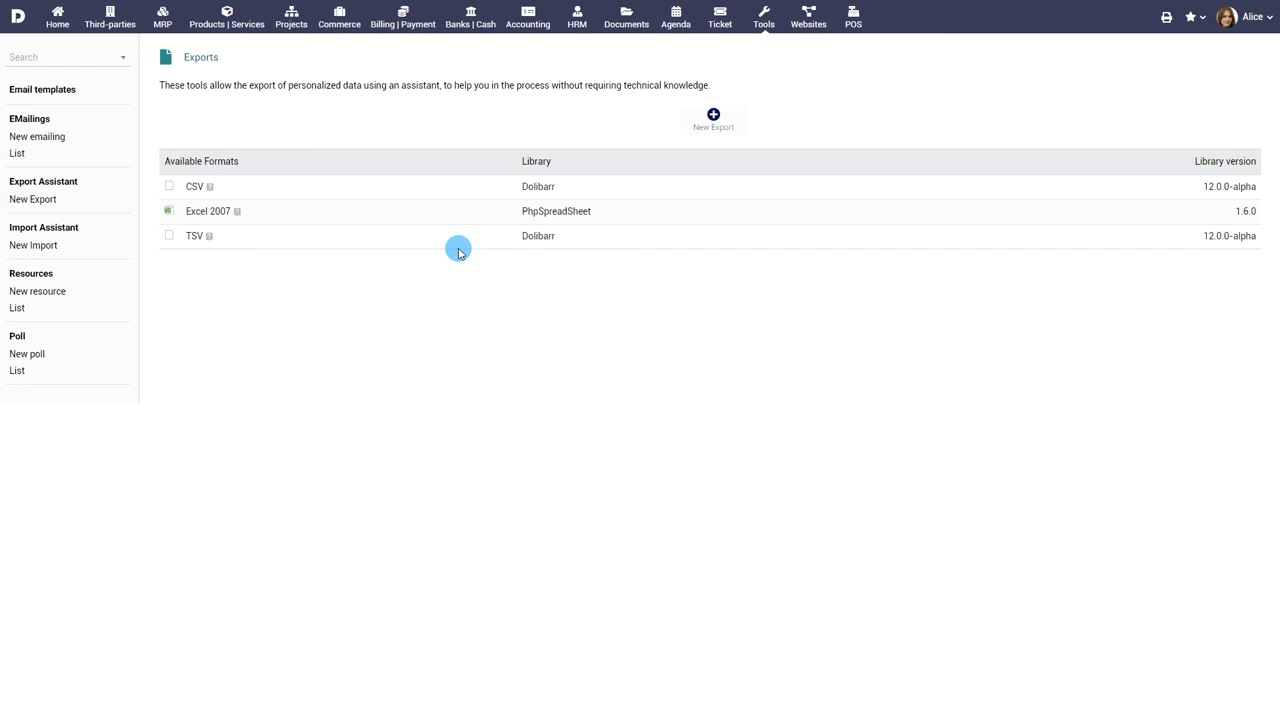